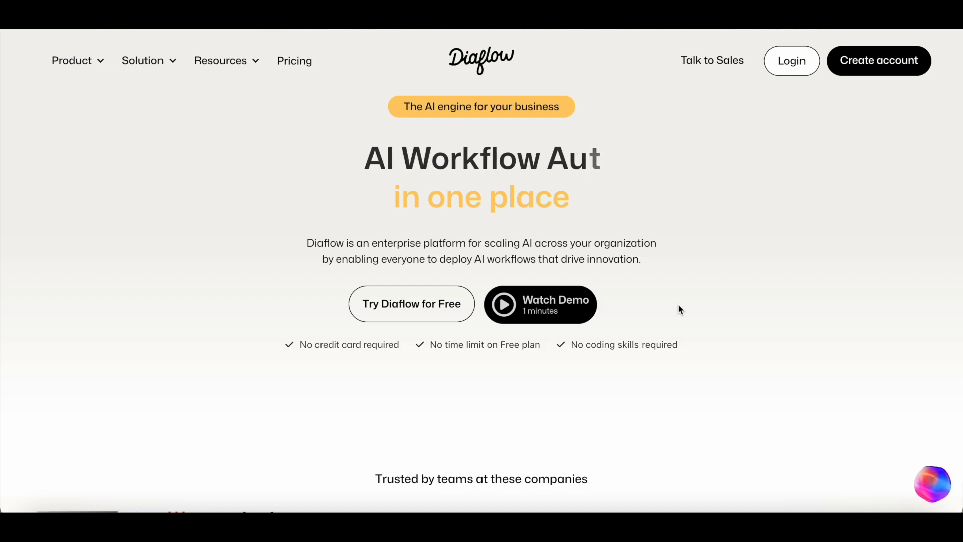
Step: Look through the Diaflow homepage from the hero section down to the platform features and the demo section
scroll(679, 309, "down", 7)
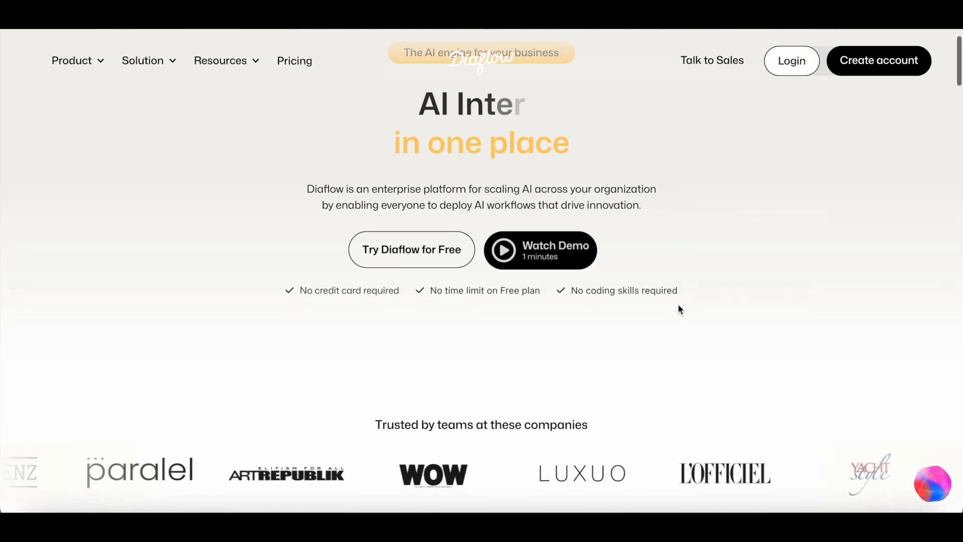
scroll(679, 306, "down", 6)
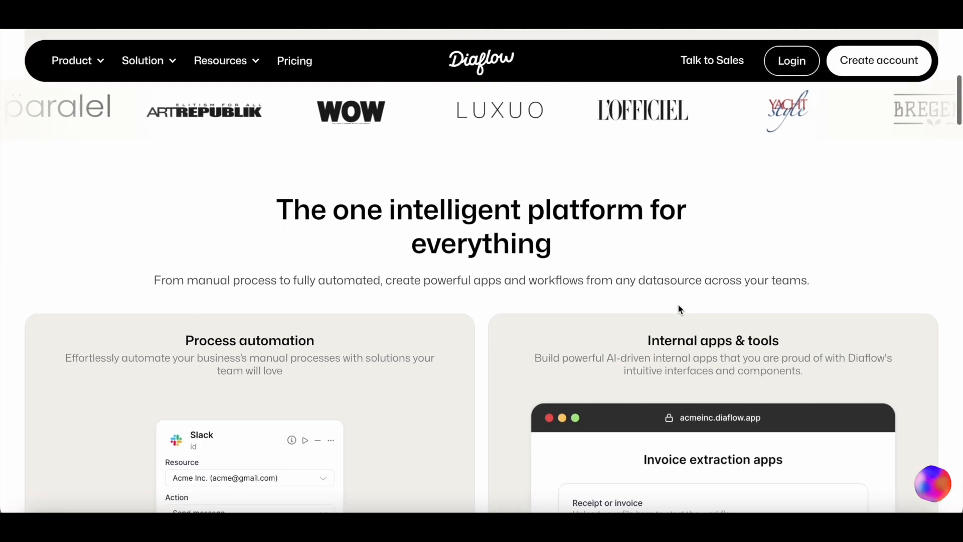
scroll(678, 308, "down", 4)
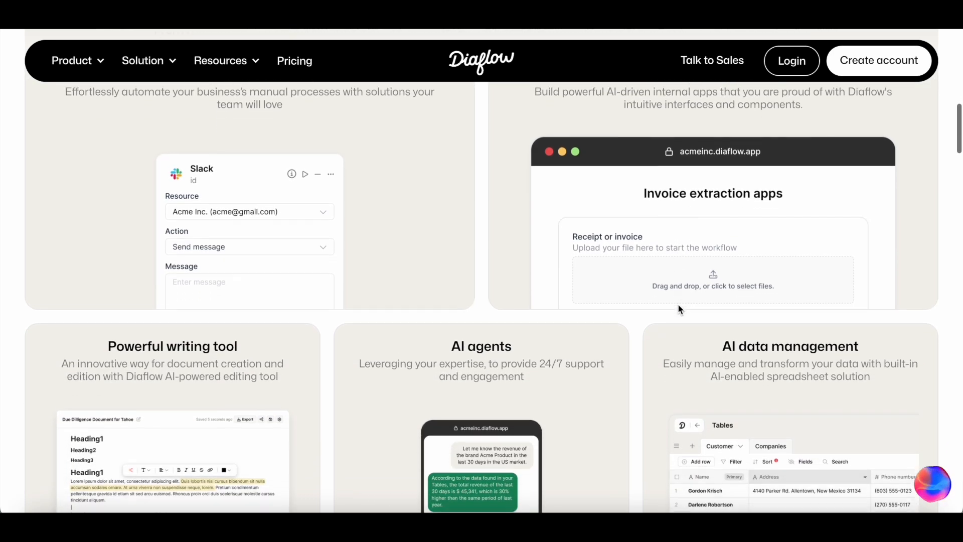
scroll(679, 309, "down", 6)
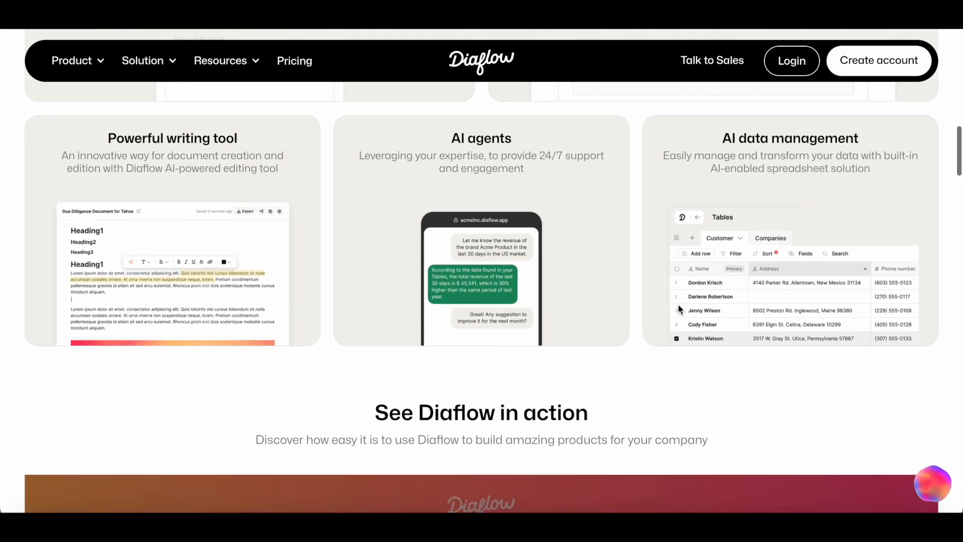
scroll(678, 307, "down", 2)
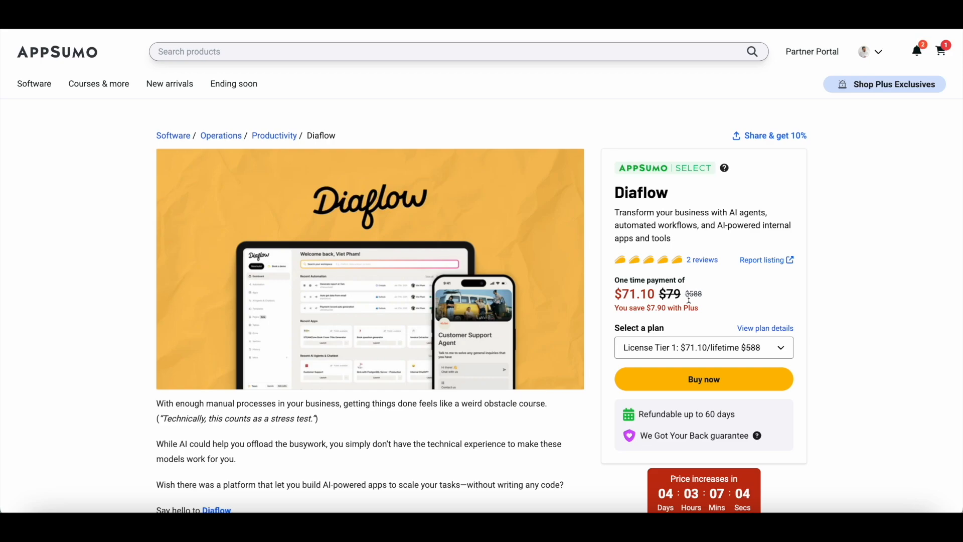
Step: Review the Diaflow deal on AppSumo, from the product overview to the license tier comparison under Plans & features
scroll(816, 318, "down", 1)
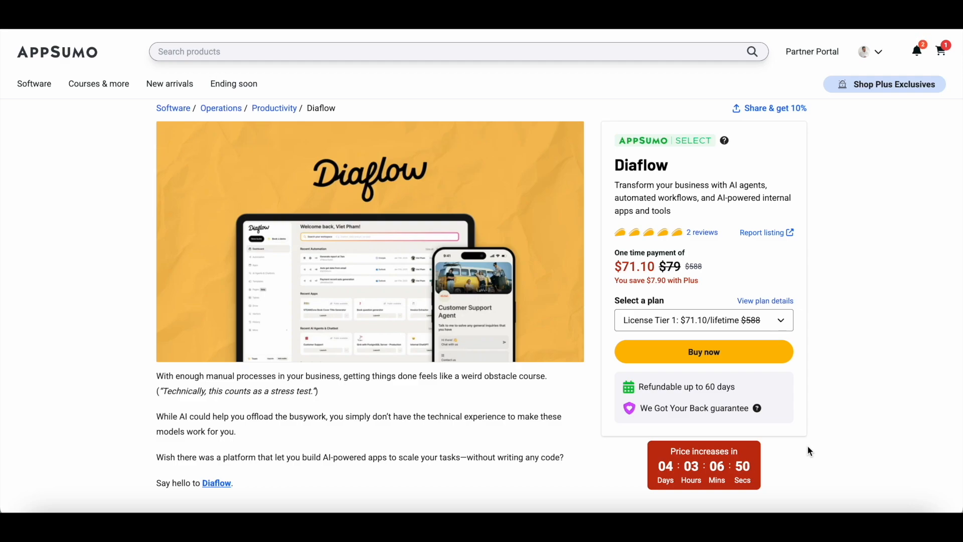
scroll(807, 447, "down", 20)
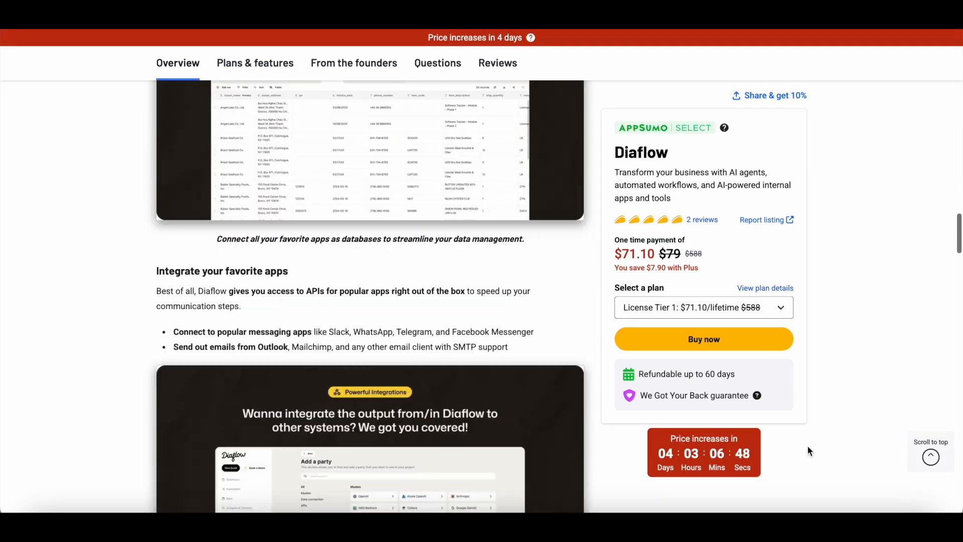
scroll(807, 447, "down", 4)
scroll(807, 447, "up", 1)
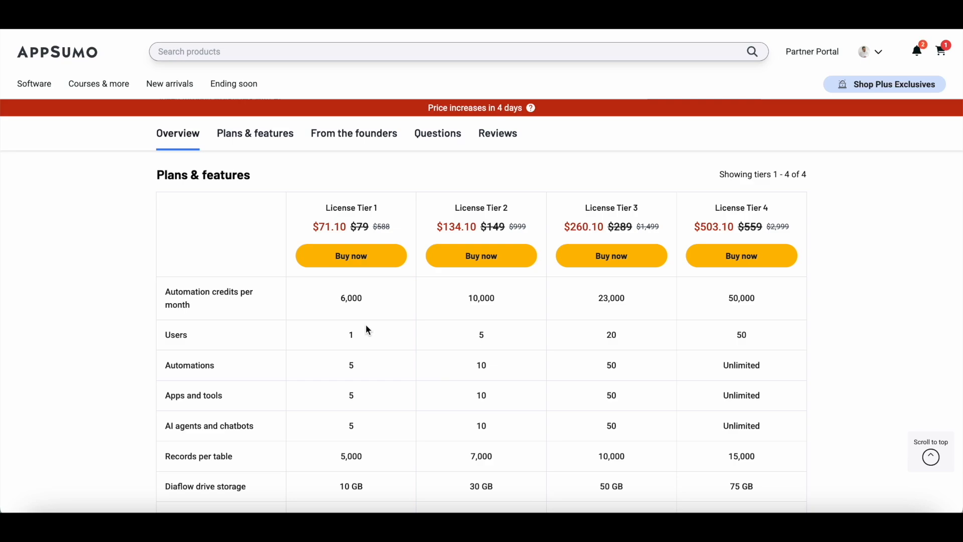
scroll(924, 259, "up", 1)
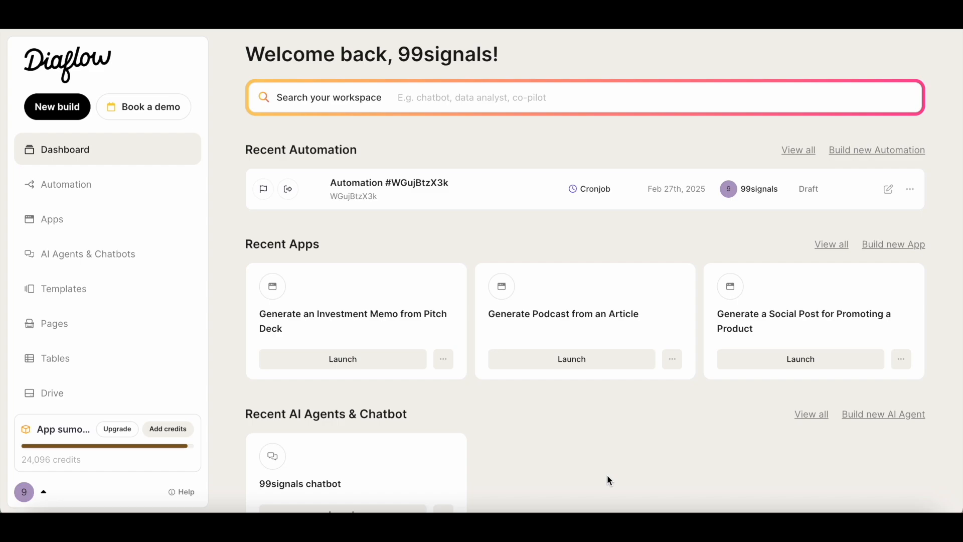
Step: Browse the published apps and the app templates in the Diaflow workspace, returning to the published apps
left_click(144, 228)
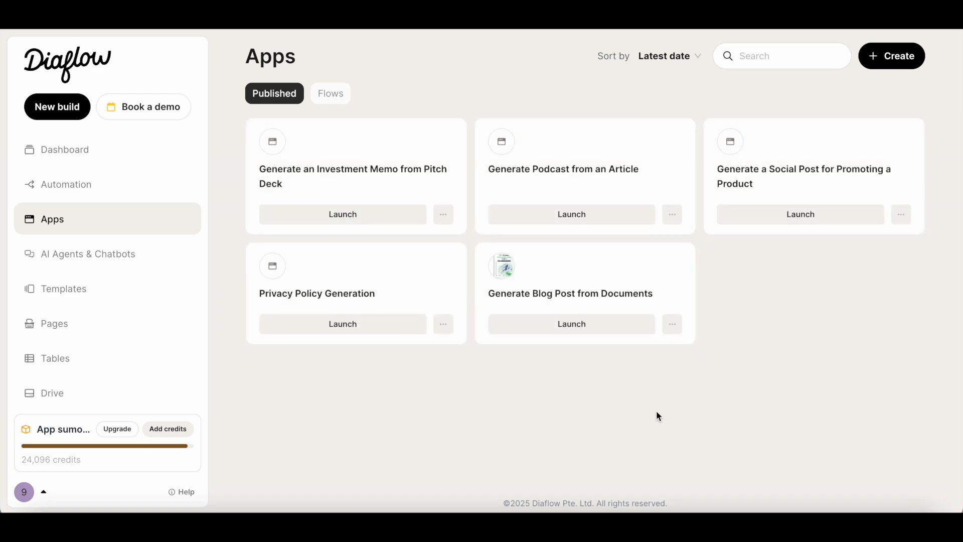
left_click(129, 300)
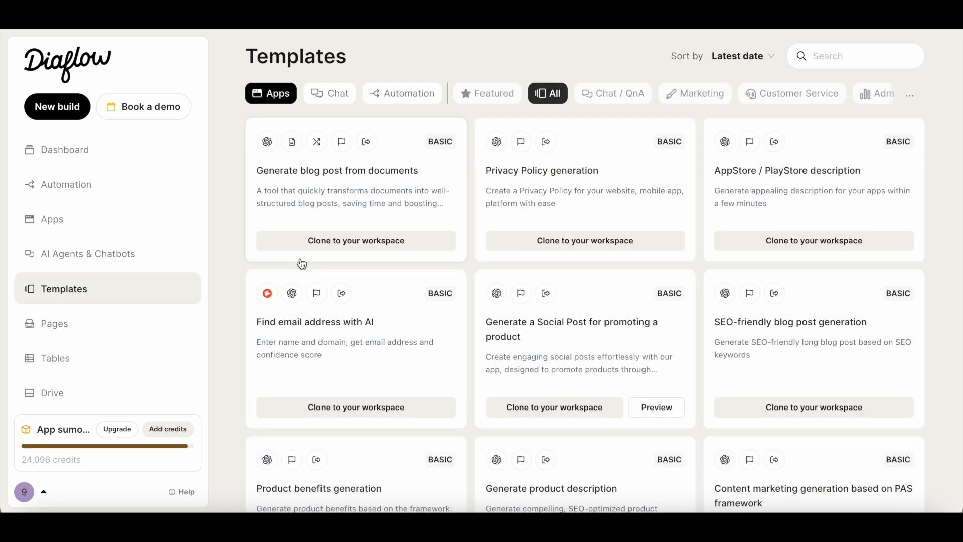
scroll(277, 214, "down", 10)
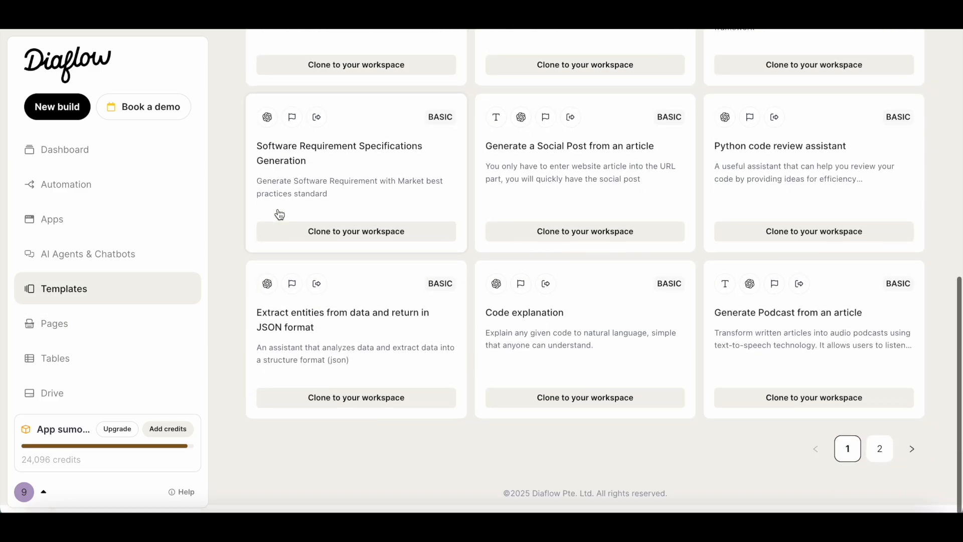
scroll(280, 214, "up", 3)
scroll(279, 214, "up", 6)
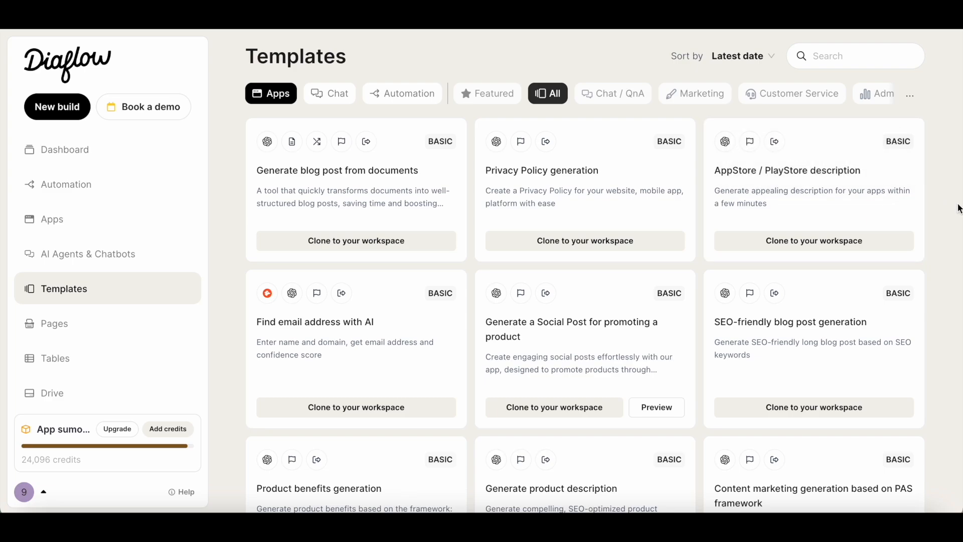
scroll(957, 208, "down", 1)
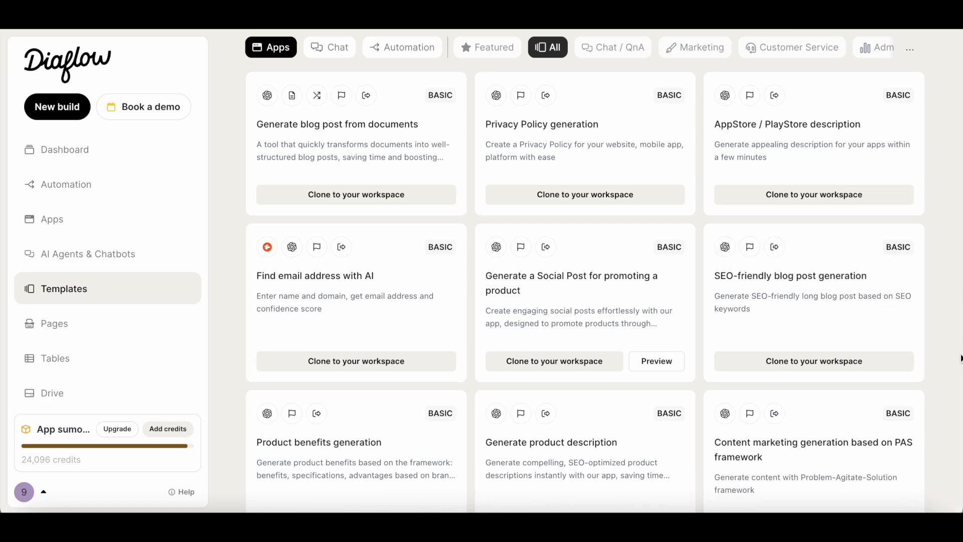
scroll(957, 359, "down", 2)
scroll(958, 358, "up", 3)
scroll(957, 359, "down", 5)
scroll(958, 358, "down", 5)
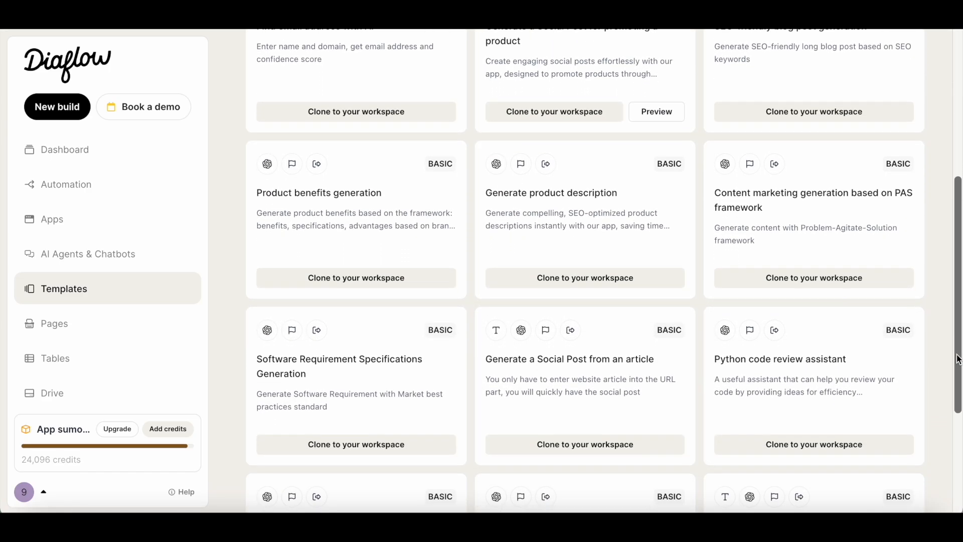
scroll(491, 230, "up", 10)
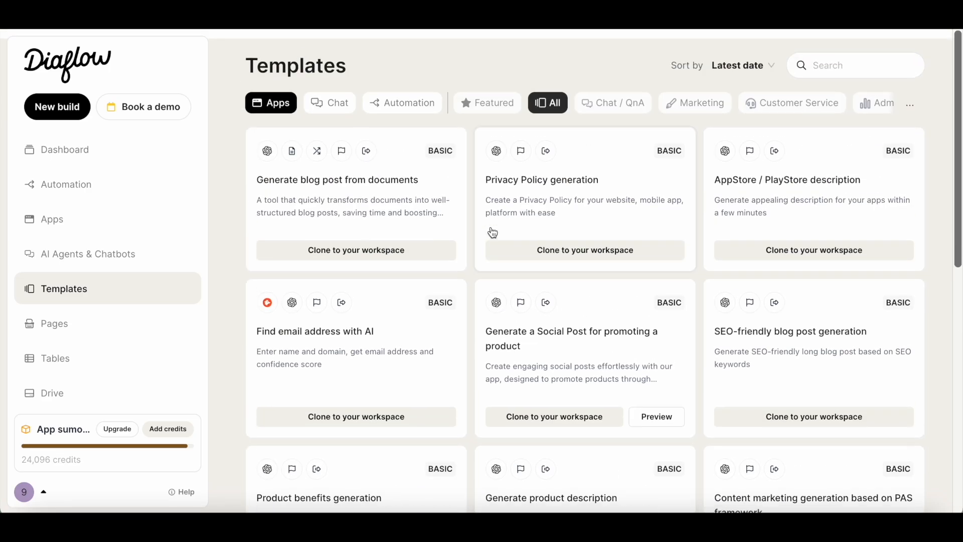
left_click(90, 219)
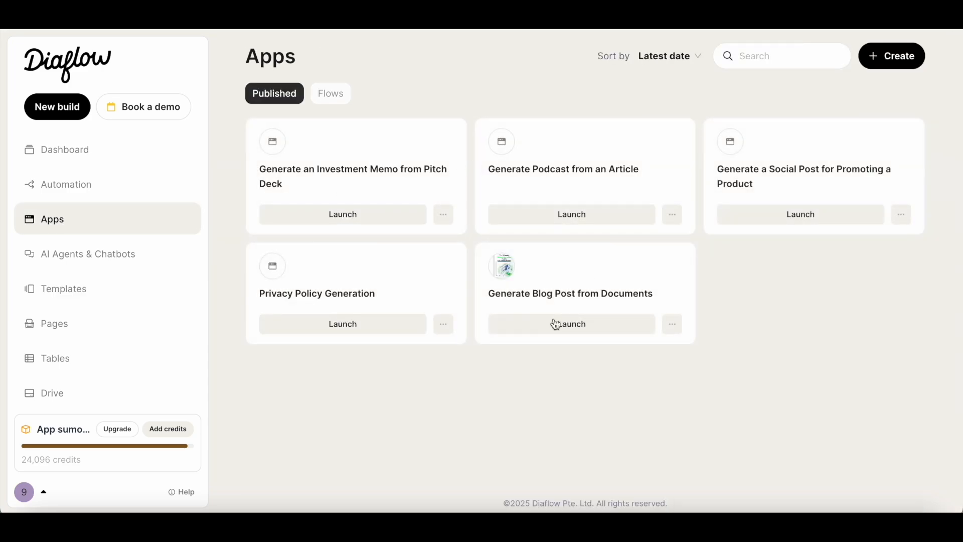
Step: Clone the "Generate blog post from documents" template to the workspace as a new flow
left_click(135, 284)
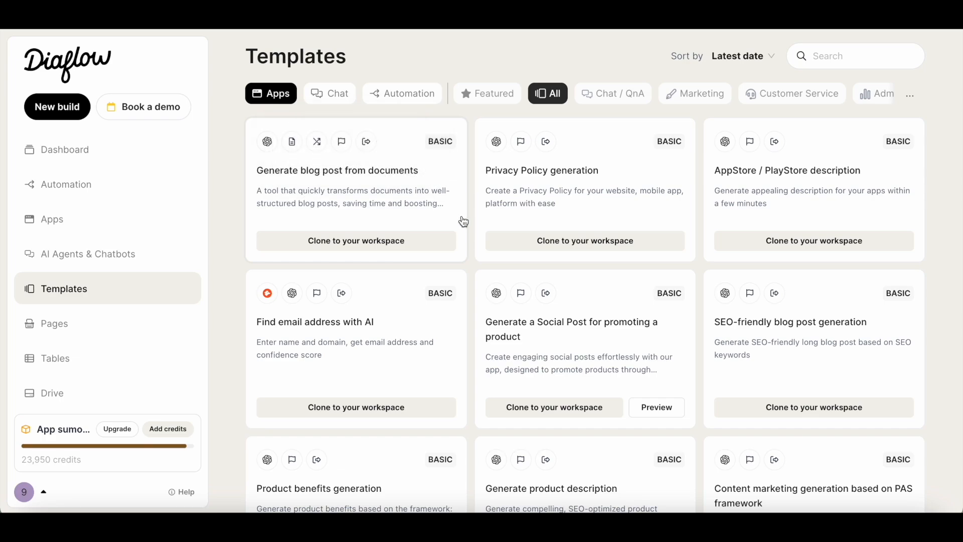
left_click(382, 250)
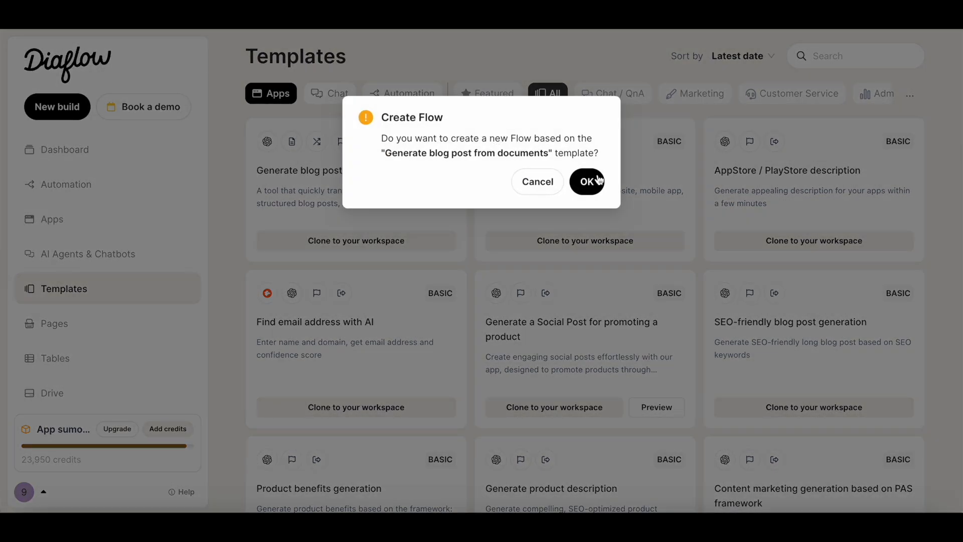
left_click(597, 181)
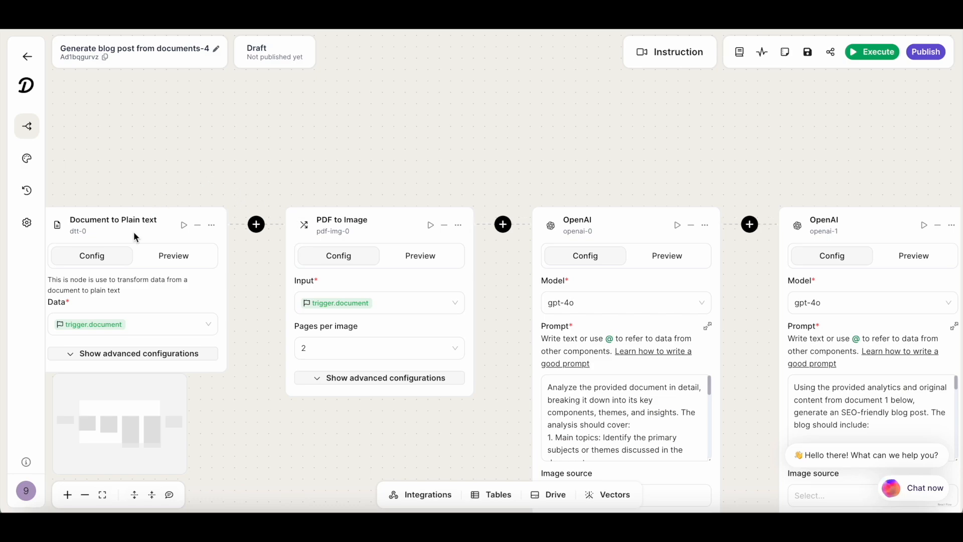
Step: Try to execute the cloned blog post flow without a document and dismiss the notification
scroll(174, 220, "down", 1)
left_click_drag(175, 222, 133, 189)
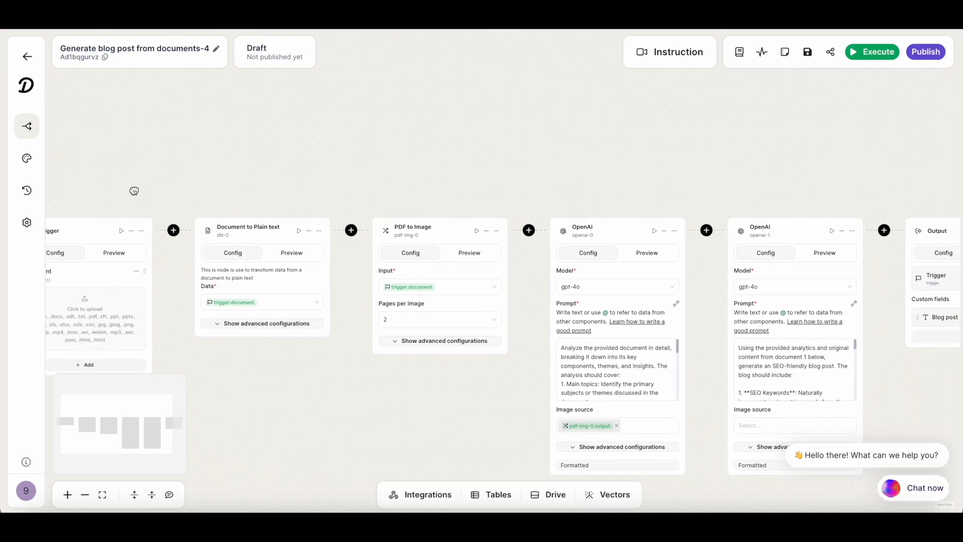
left_click(872, 57)
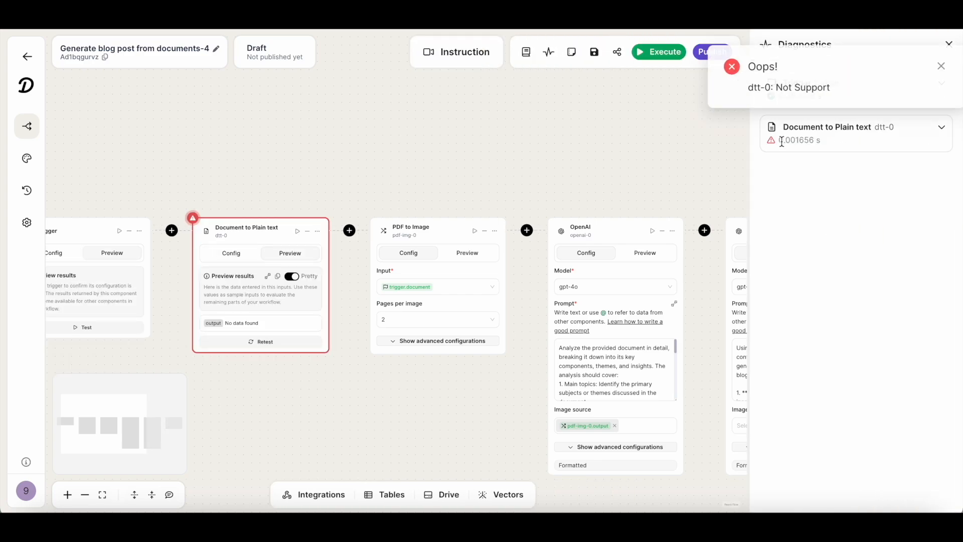
left_click(923, 66)
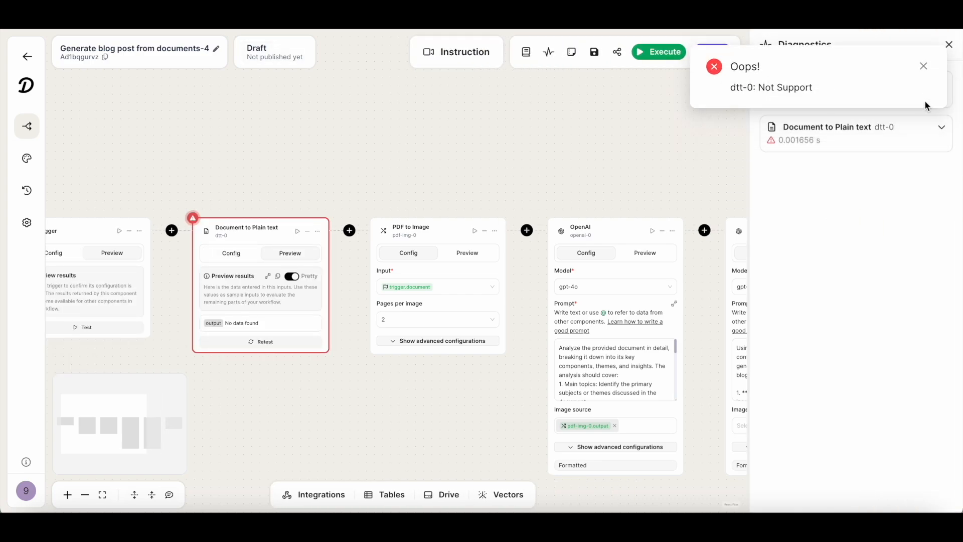
left_click(923, 66)
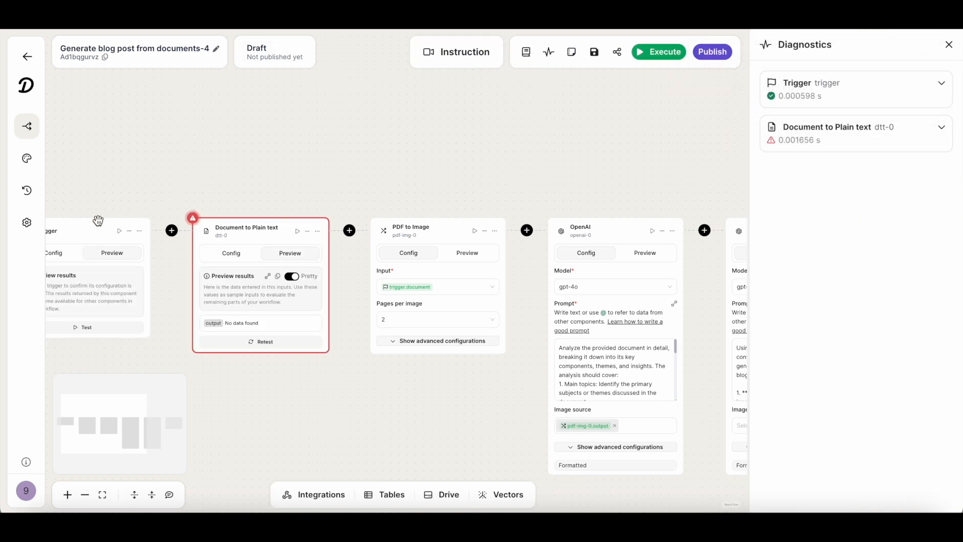
Step: Show the Trigger node's configuration and execute the flow with the Ultimate Content Marketing Toolkit ebook PDF as its document
left_click_drag(97, 221, 247, 189)
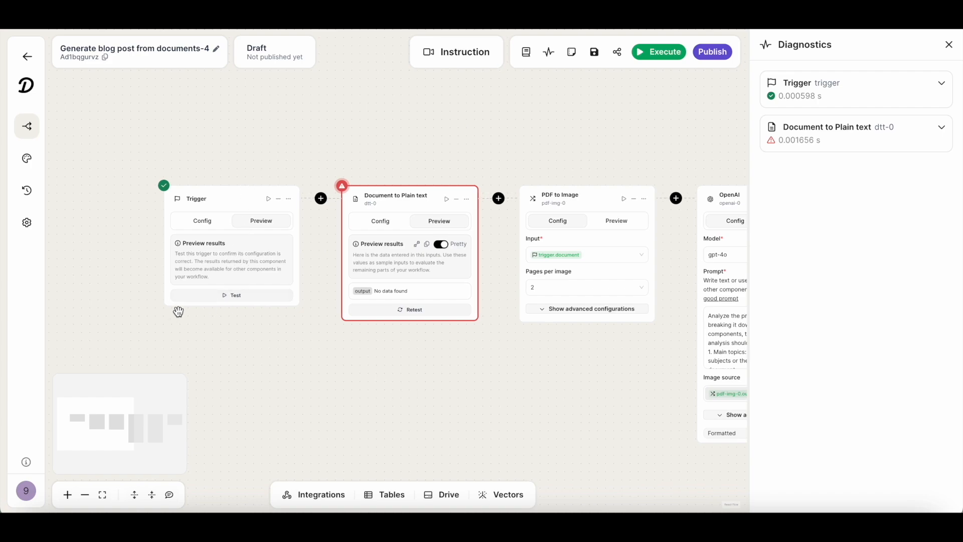
left_click(201, 225)
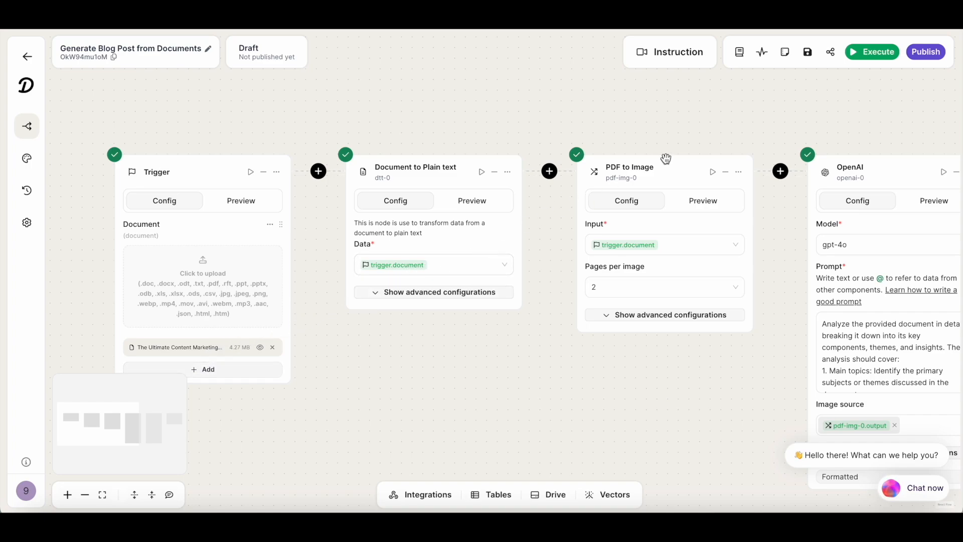
left_click(885, 58)
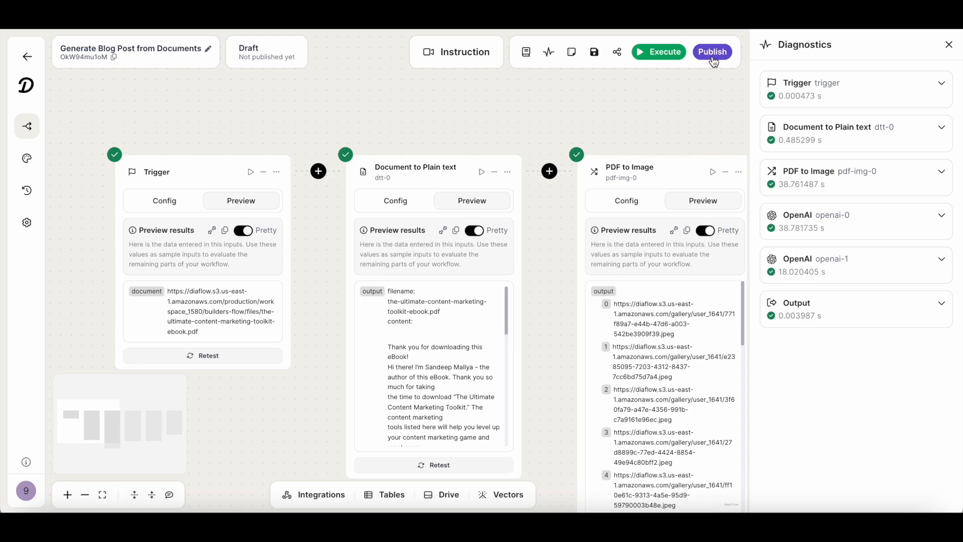
Step: Launch the published Generate Blog Post from Documents app and execute a single run with Noahs+Favorite+Stolen+Tips+from+Top+YouTubers.pdf
left_click(28, 86)
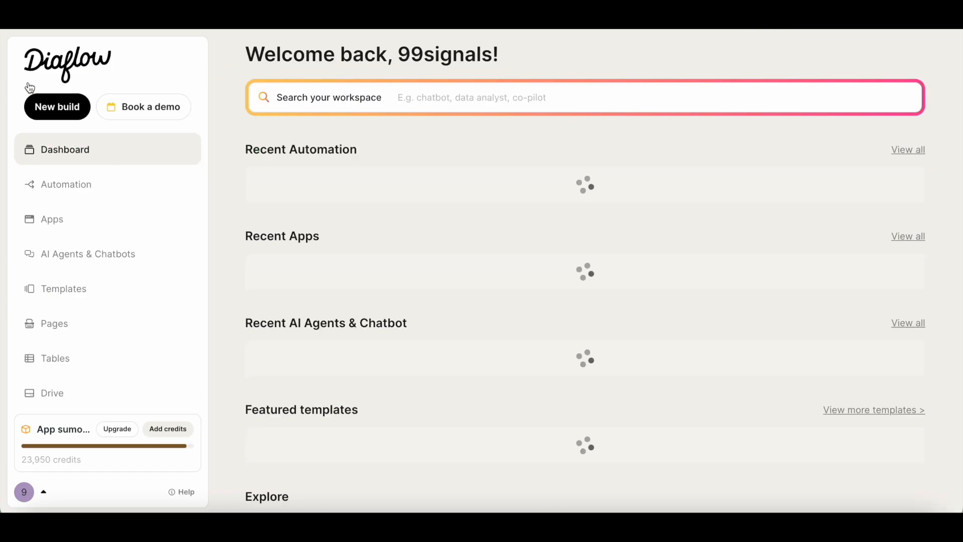
left_click(97, 214)
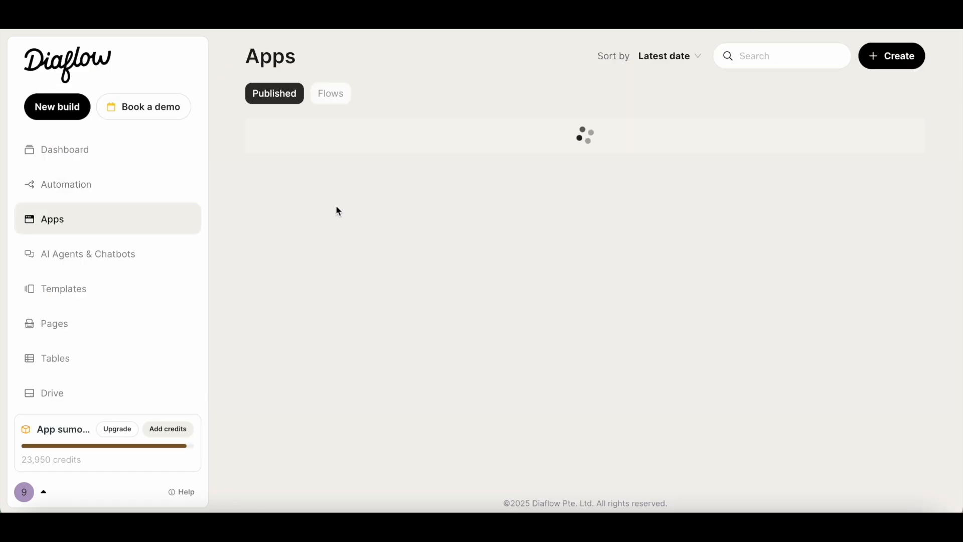
left_click(572, 325)
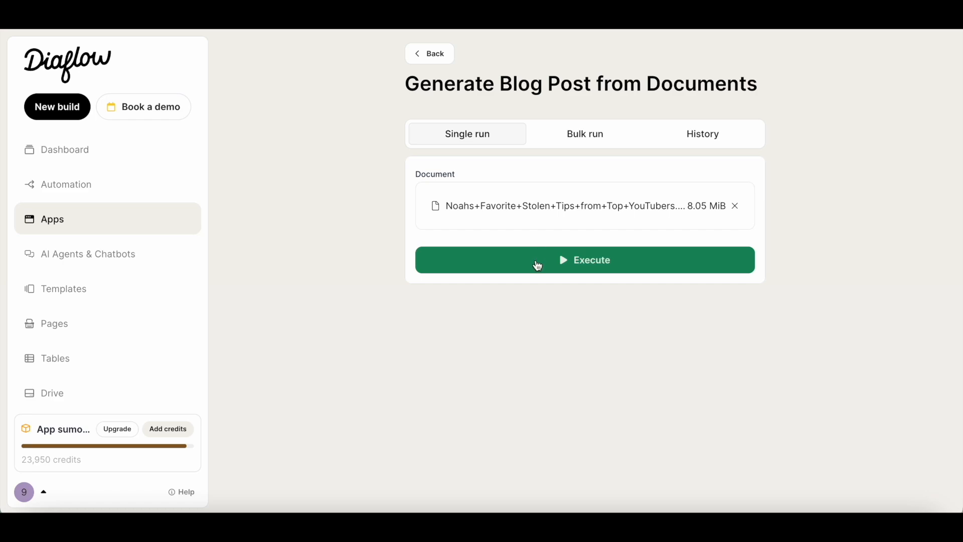
left_click(538, 265)
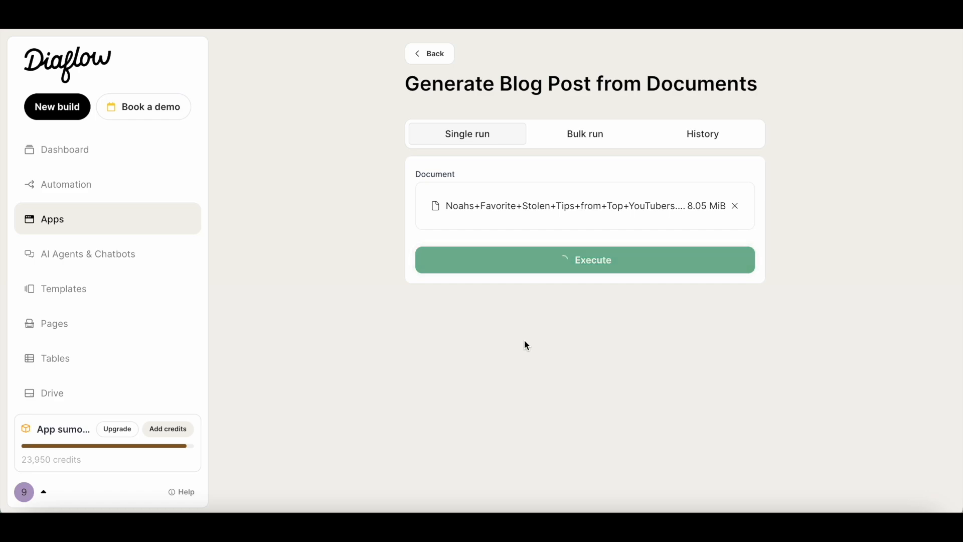
Step: Read through the generated blog post down to its meta description and download all outputs
scroll(524, 345, "down", 2)
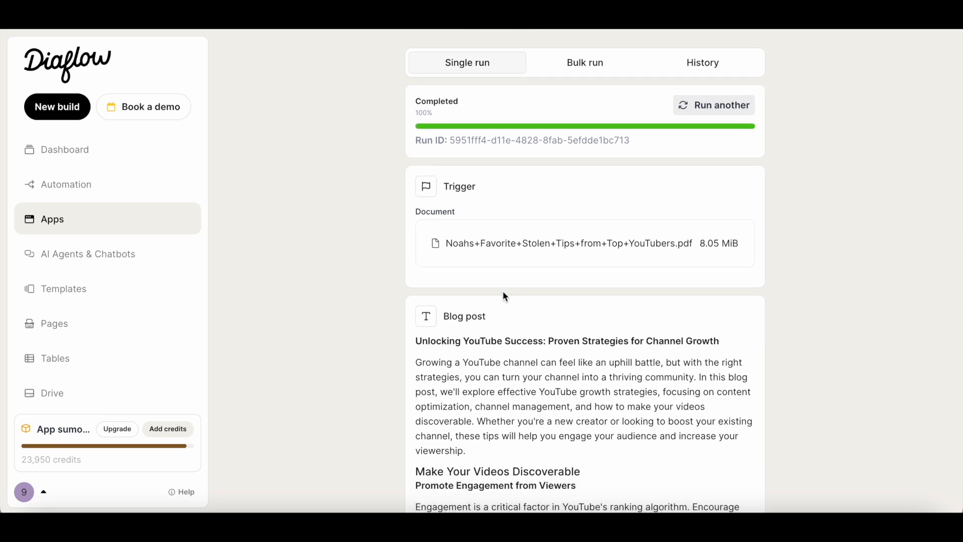
scroll(505, 295, "down", 6)
scroll(503, 291, "down", 10)
scroll(503, 295, "down", 2)
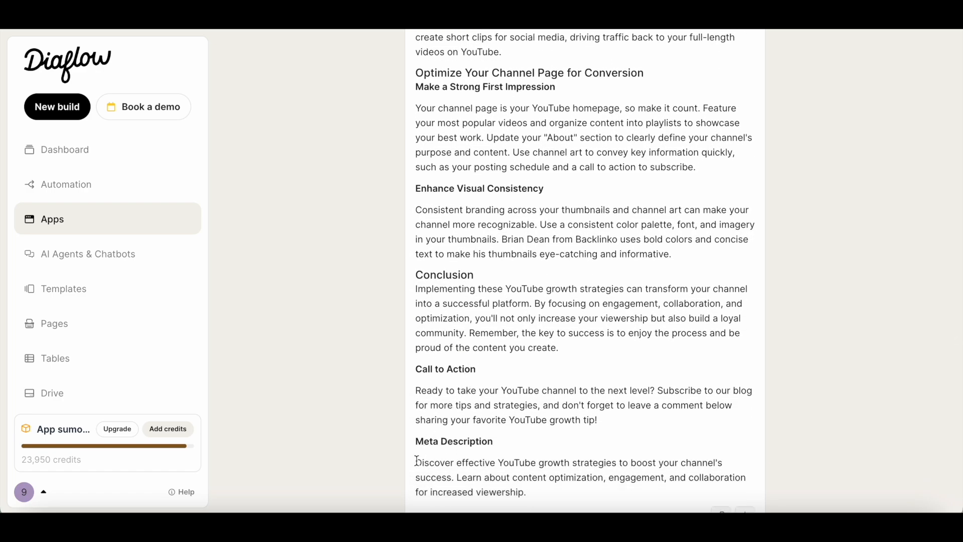
scroll(416, 460, "down", 2)
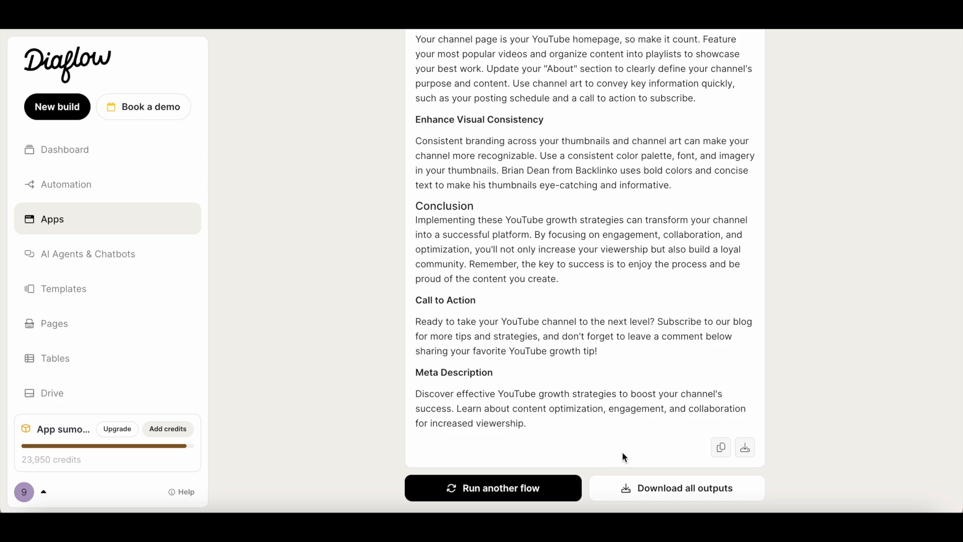
left_click(643, 491)
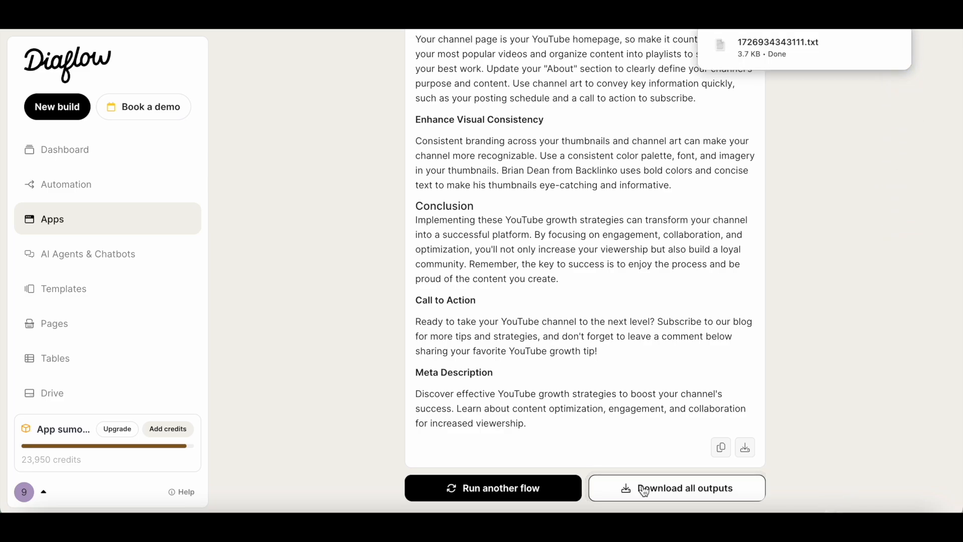
Step: Open the downloaded text file and read through the generated blog post in it
left_click(777, 43)
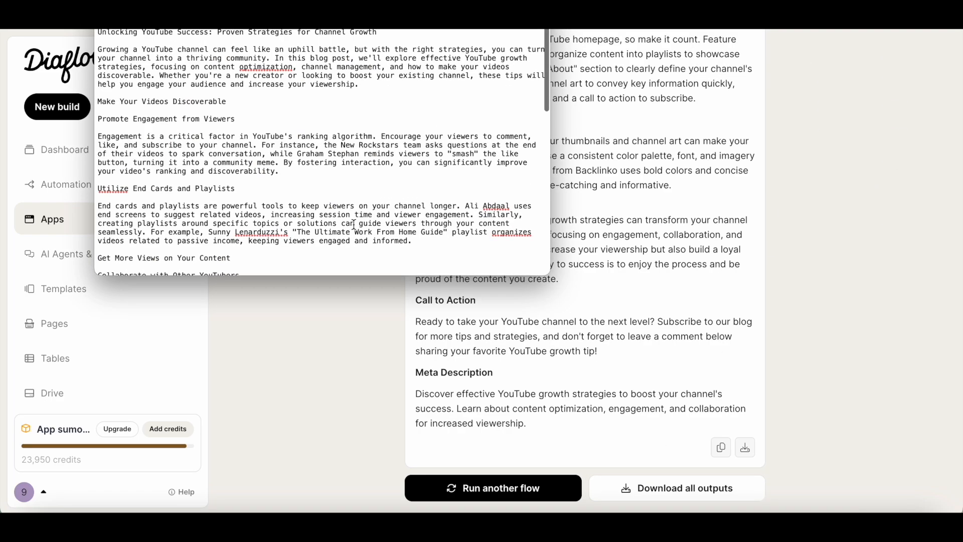
scroll(354, 224, "down", 15)
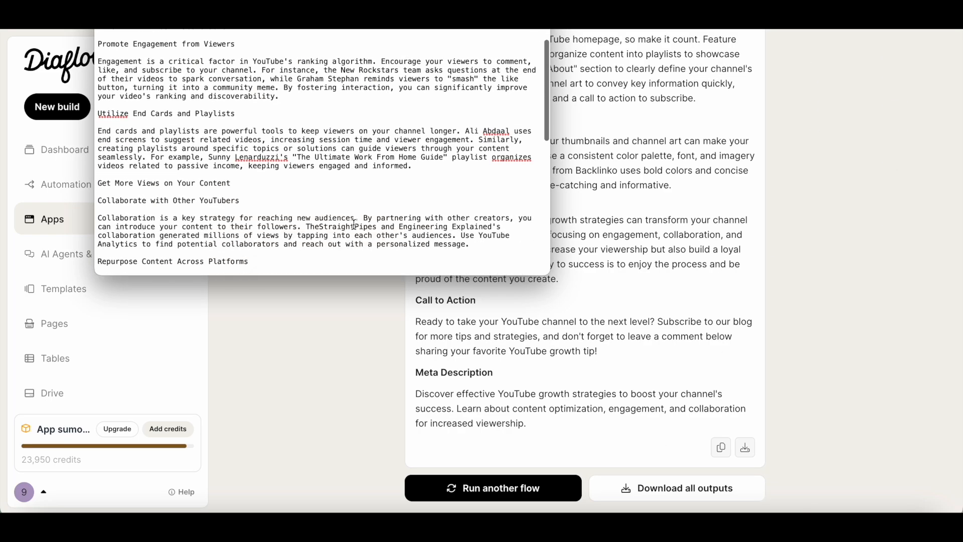
scroll(354, 224, "down", 2)
scroll(354, 224, "up", 10)
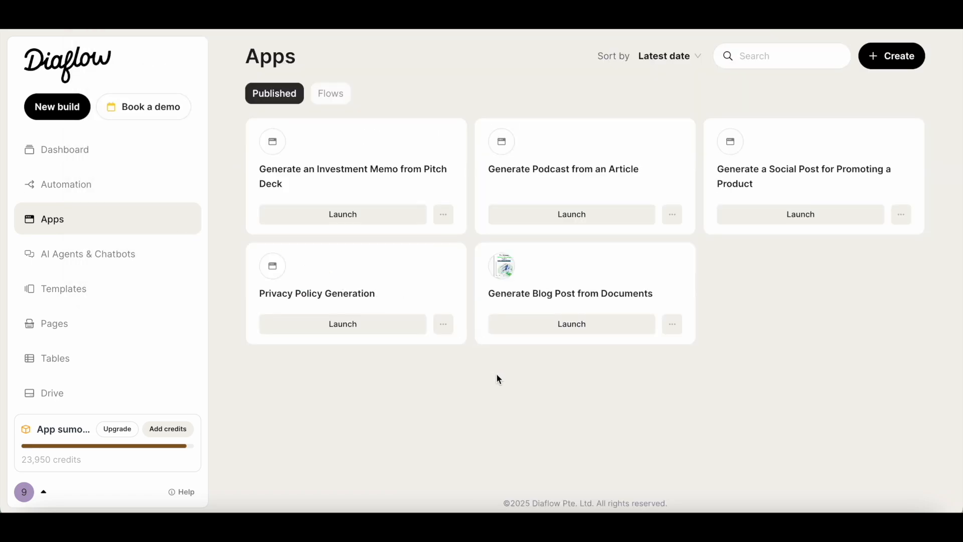
Step: Open the Privacy Policy Generation app's flow for editing, look over its Trigger fields, and execute it
left_click(442, 325)
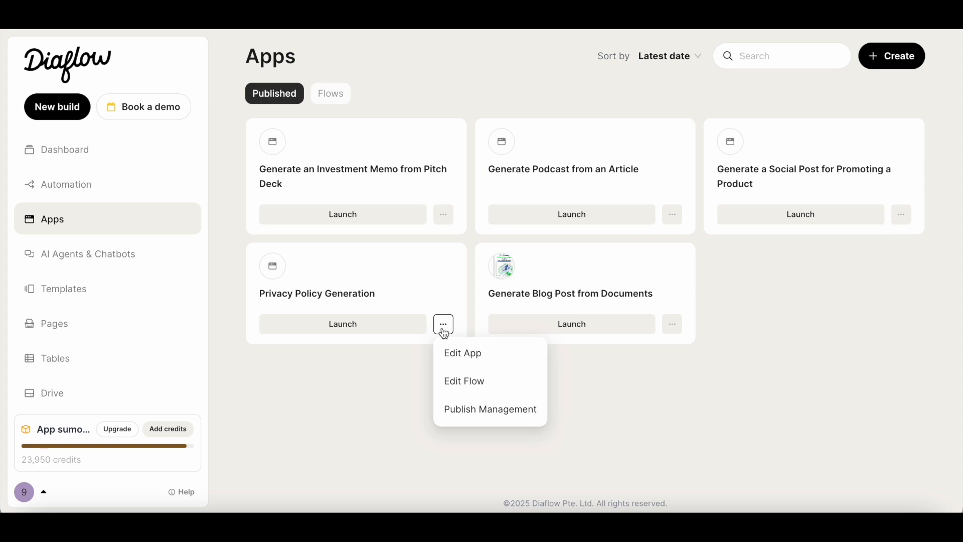
left_click(472, 382)
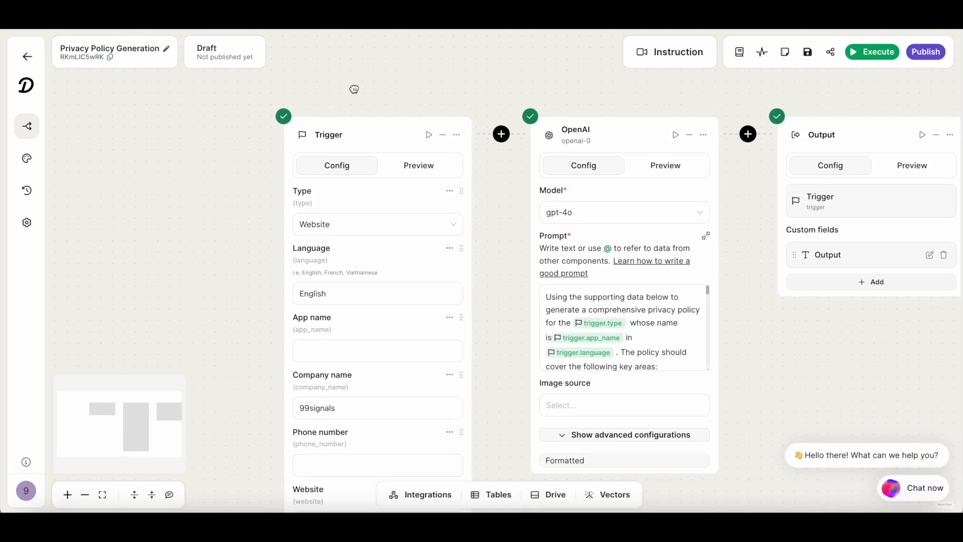
left_click_drag(354, 89, 346, 69)
right_click(241, 249)
left_click(240, 247)
scroll(344, 394, "down", 1)
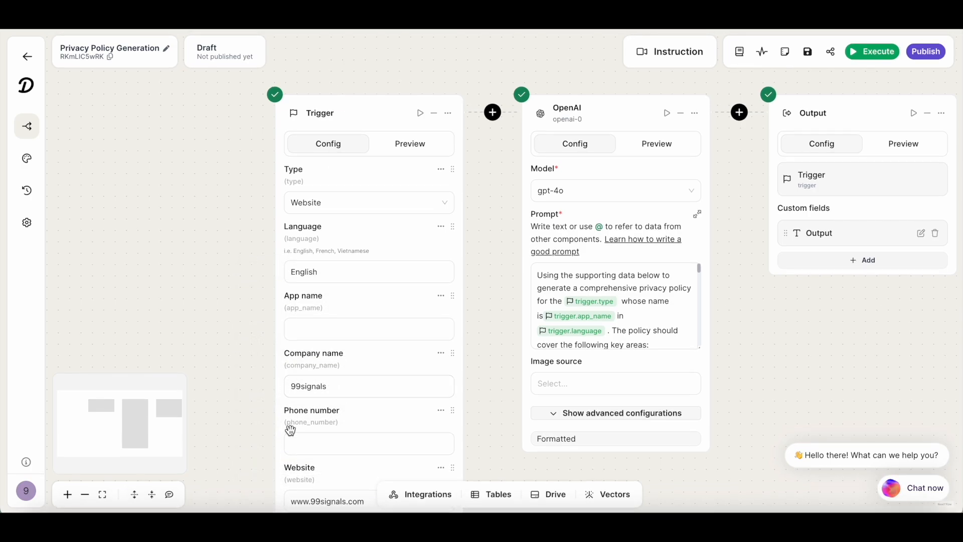
scroll(252, 386, "down", 5)
left_click(346, 408)
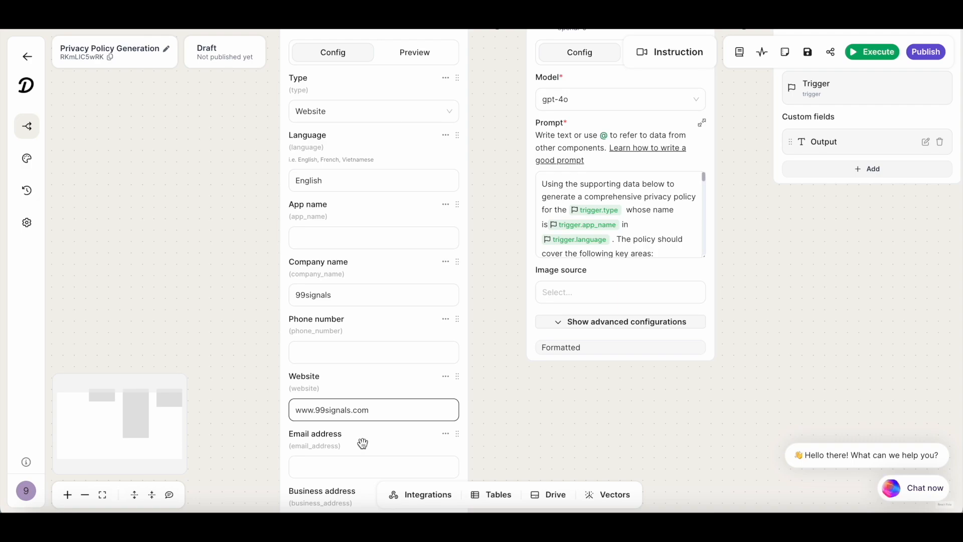
scroll(362, 444, "down", 1)
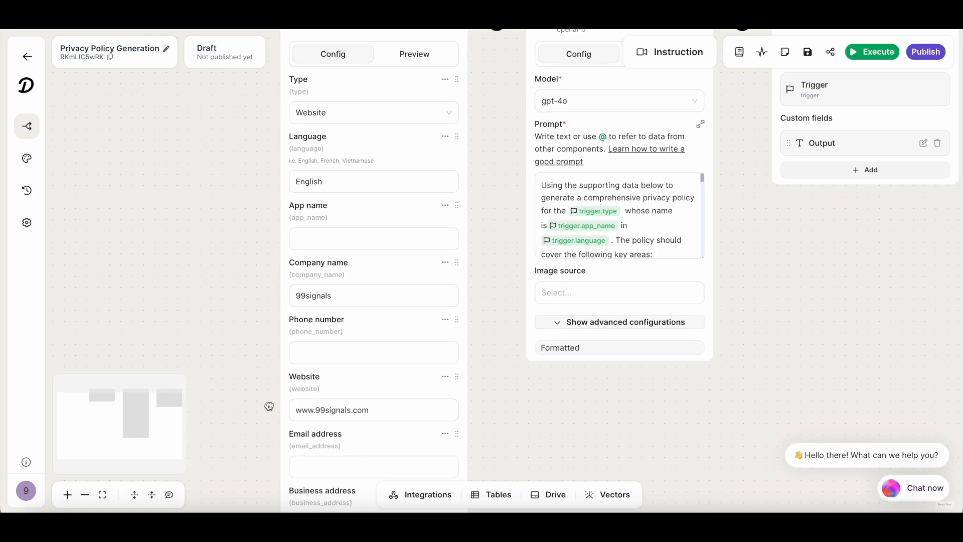
left_click_drag(270, 406, 251, 356)
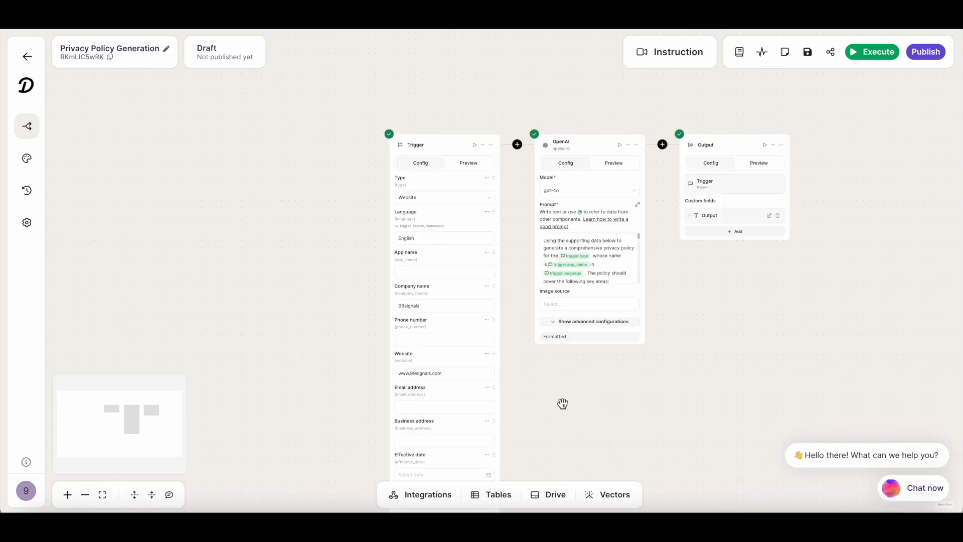
left_click(877, 51)
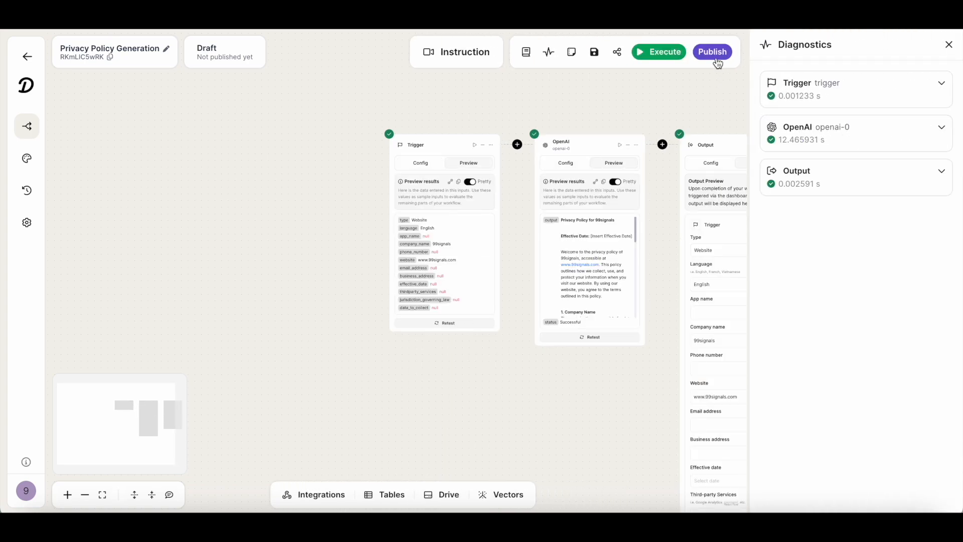
Step: Leave the flow editor and browse the app templates available for cloning
left_click(28, 91)
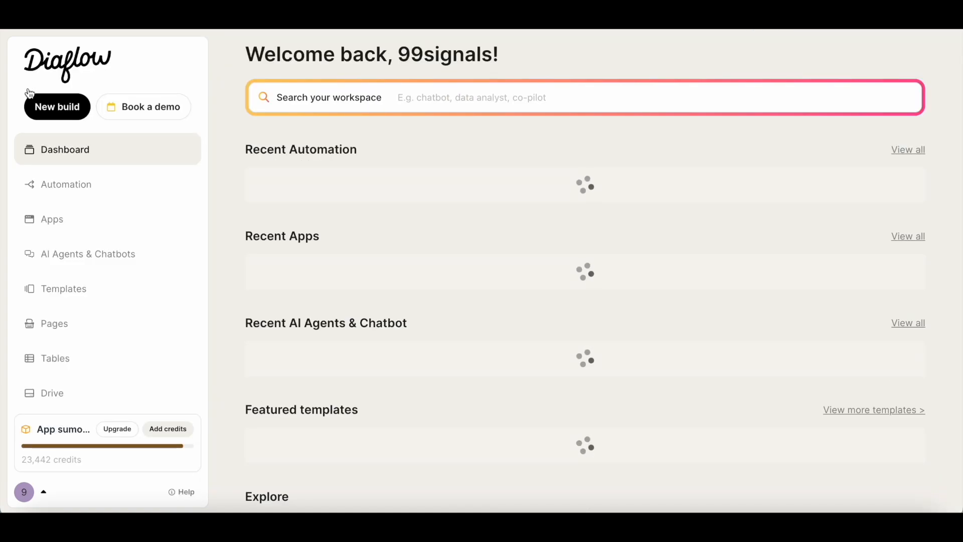
left_click(97, 289)
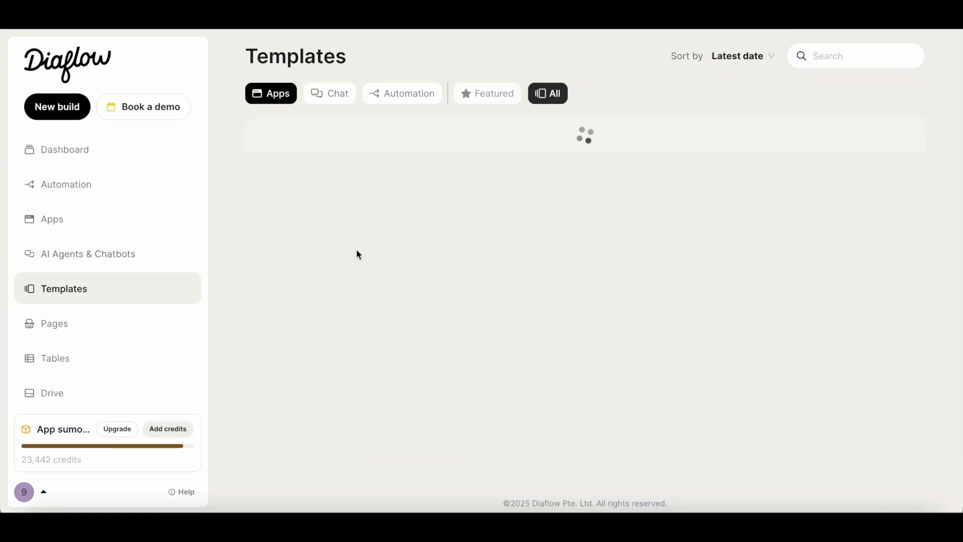
scroll(358, 256, "down", 10)
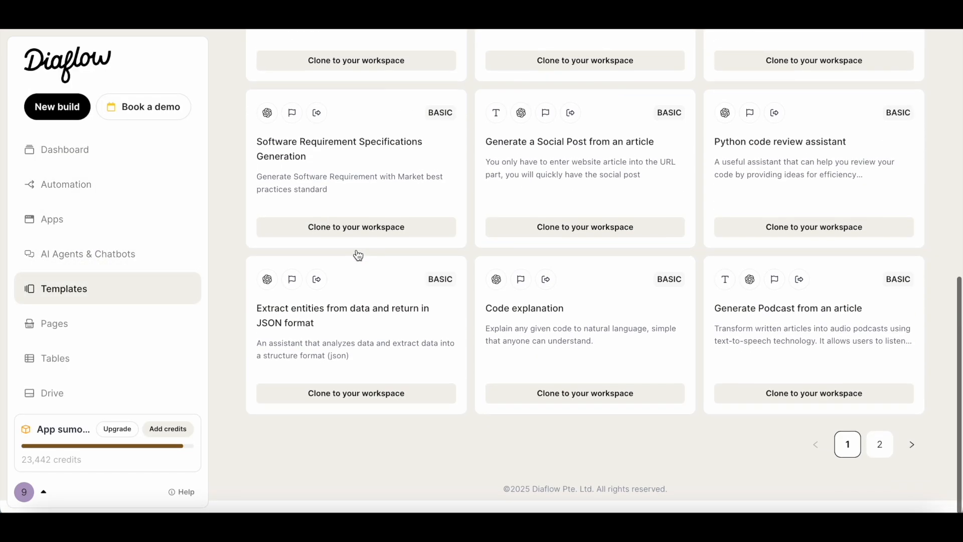
scroll(860, 463, "up", 10)
scroll(860, 463, "down", 10)
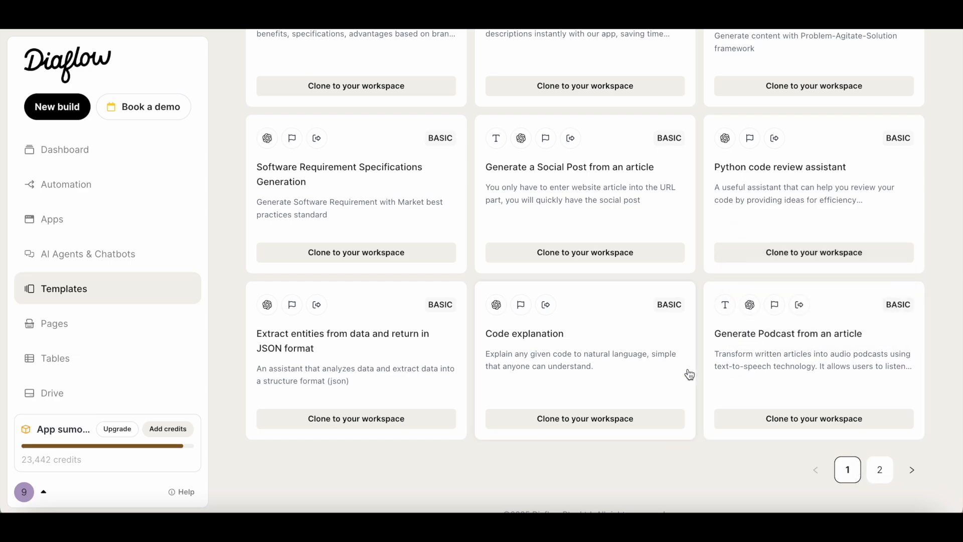
left_click_drag(689, 373, 688, 459)
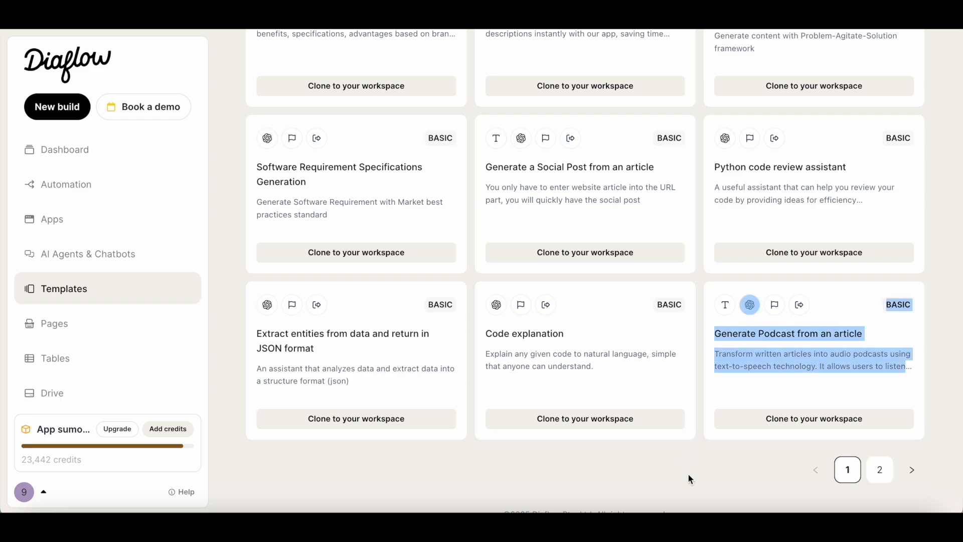
left_click(693, 466)
scroll(693, 466, "up", 10)
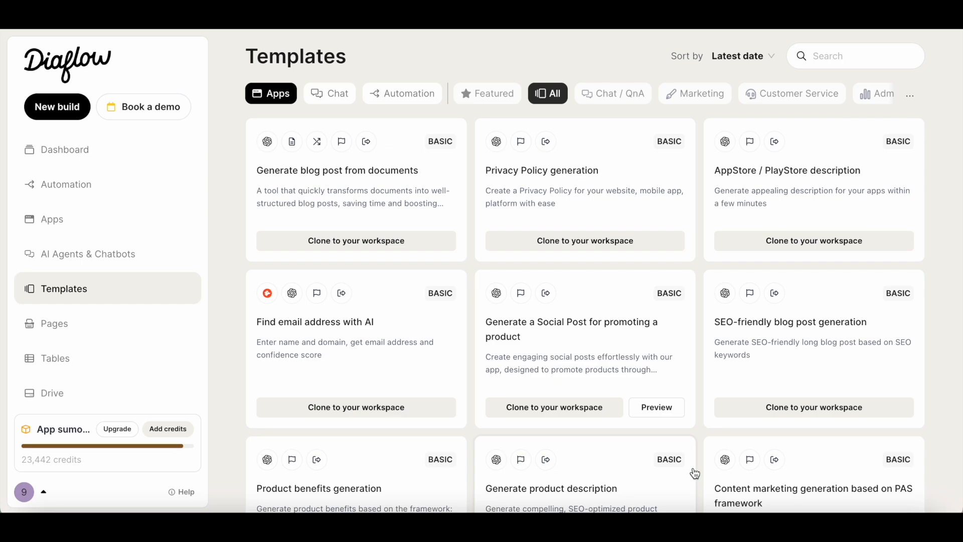
Step: Open the flow of the published 99signals chatbot for editing
left_click(162, 258)
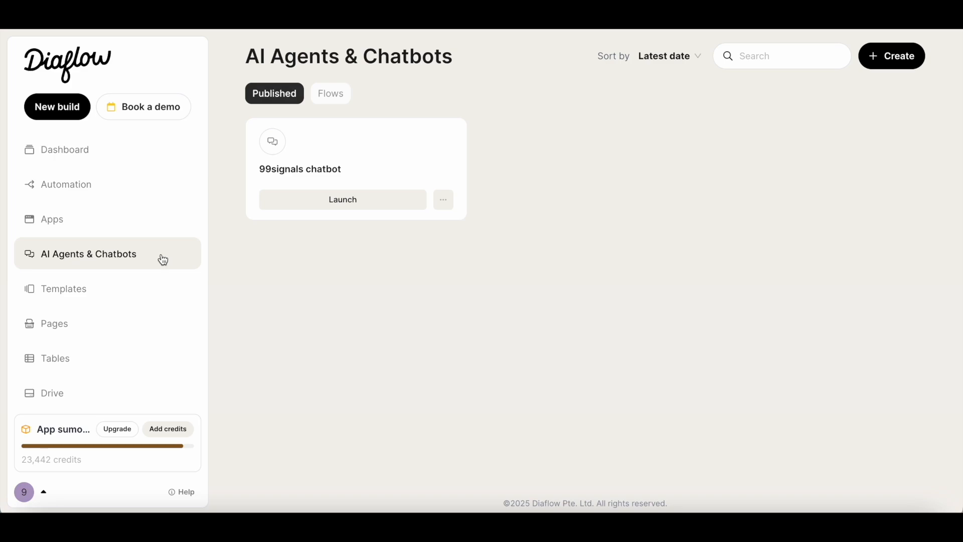
left_click(443, 200)
left_click(458, 254)
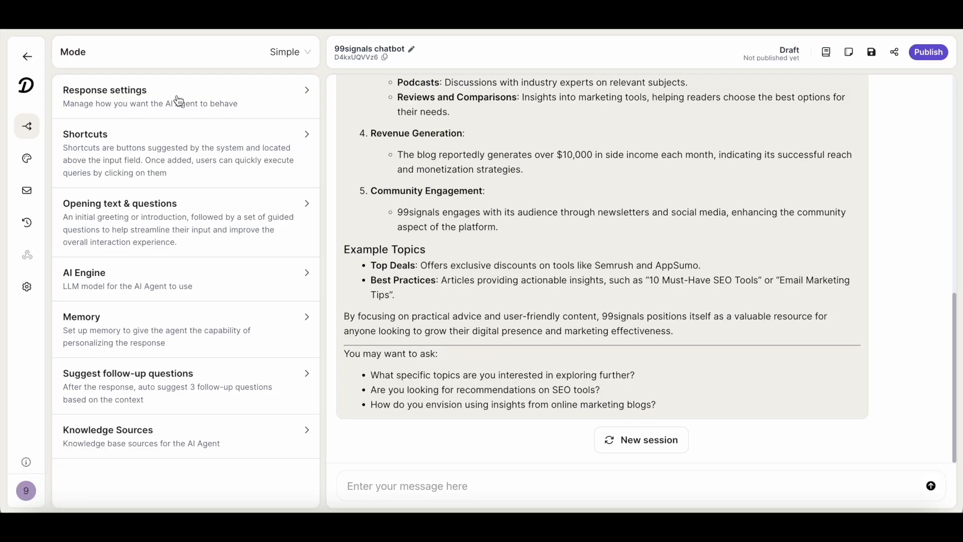
Step: Review the chatbot's response settings, trying the Custom conversational style and switching back to Balanced
left_click(226, 107)
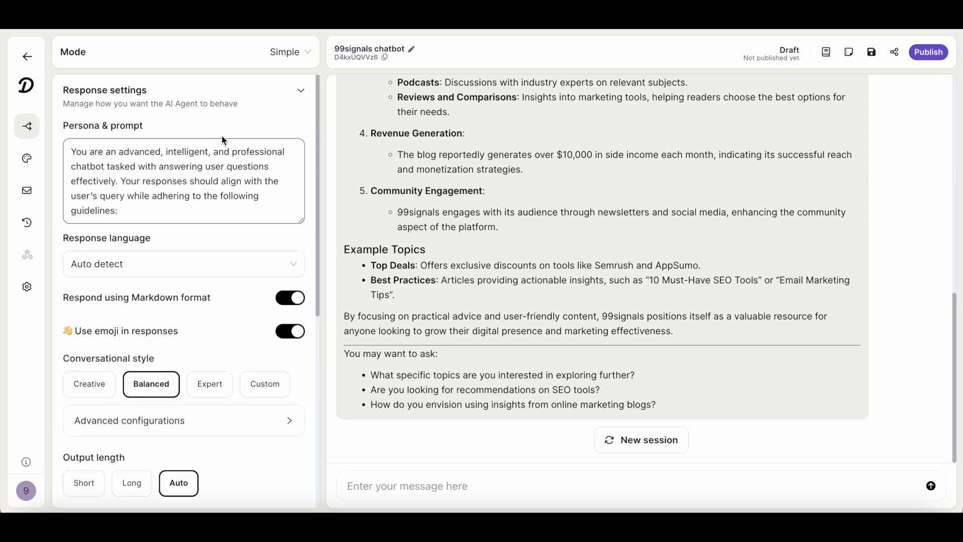
scroll(207, 209, "down", 3)
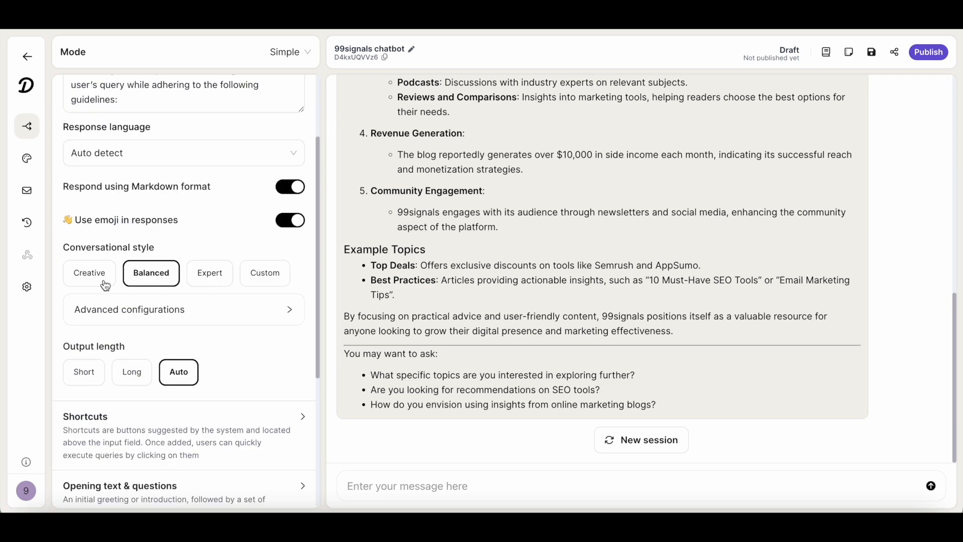
left_click(252, 279)
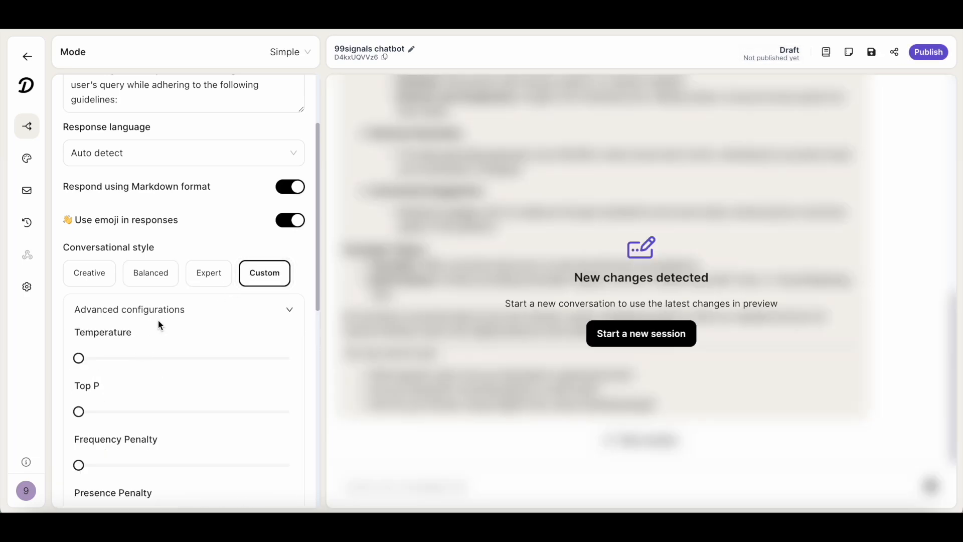
left_click(145, 274)
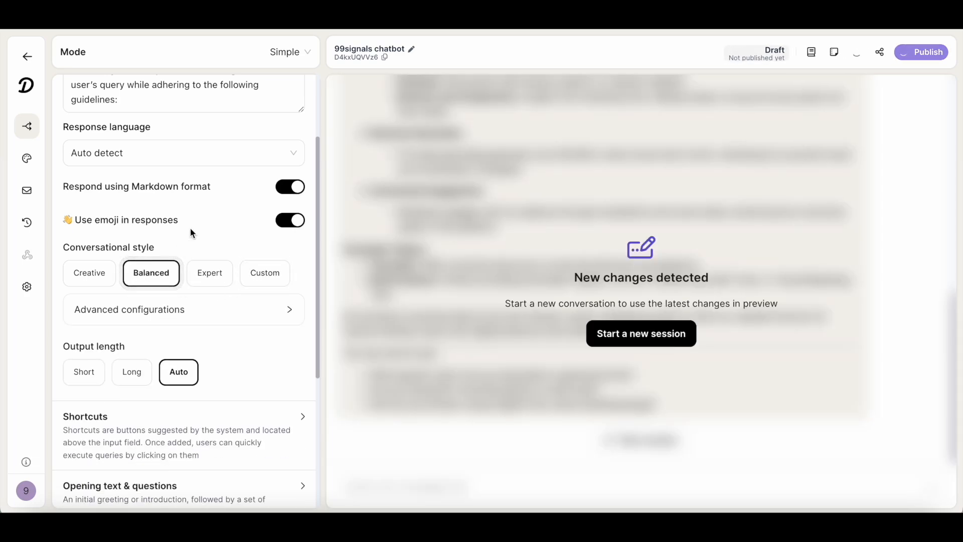
Step: Review the opening text and questions, and select OpenAI with the gpt-4o-mini model as the chatbot's AI engine
scroll(191, 229, "down", 5)
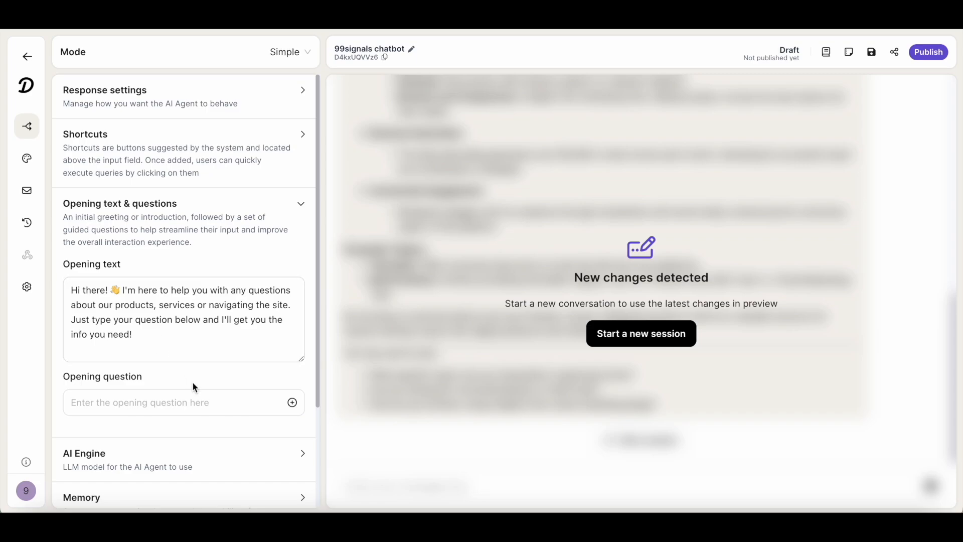
scroll(191, 381, "down", 1)
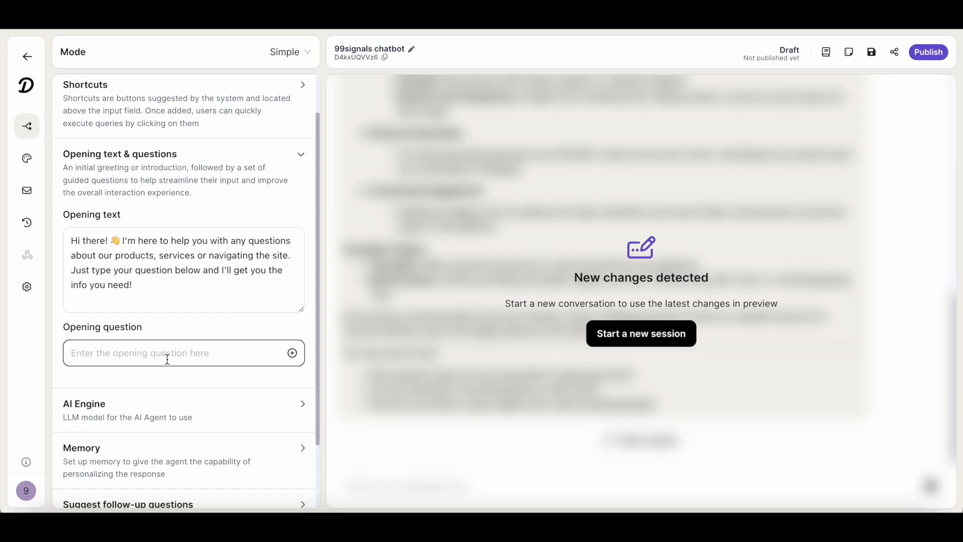
left_click(194, 419)
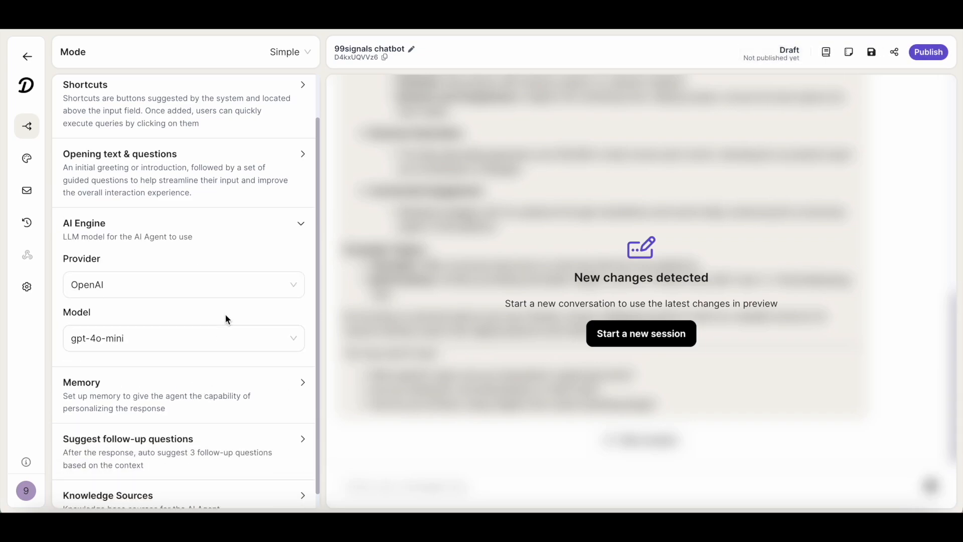
left_click(191, 284)
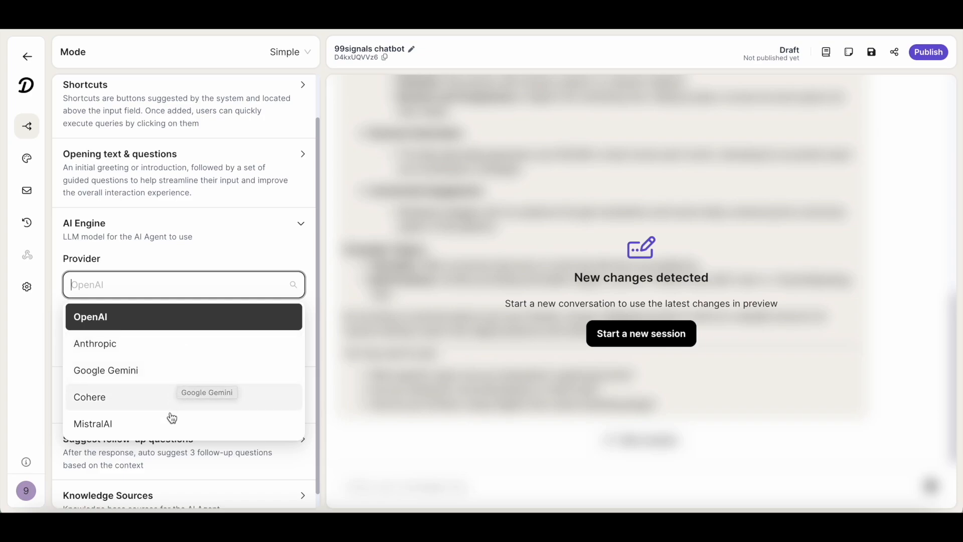
left_click(211, 316)
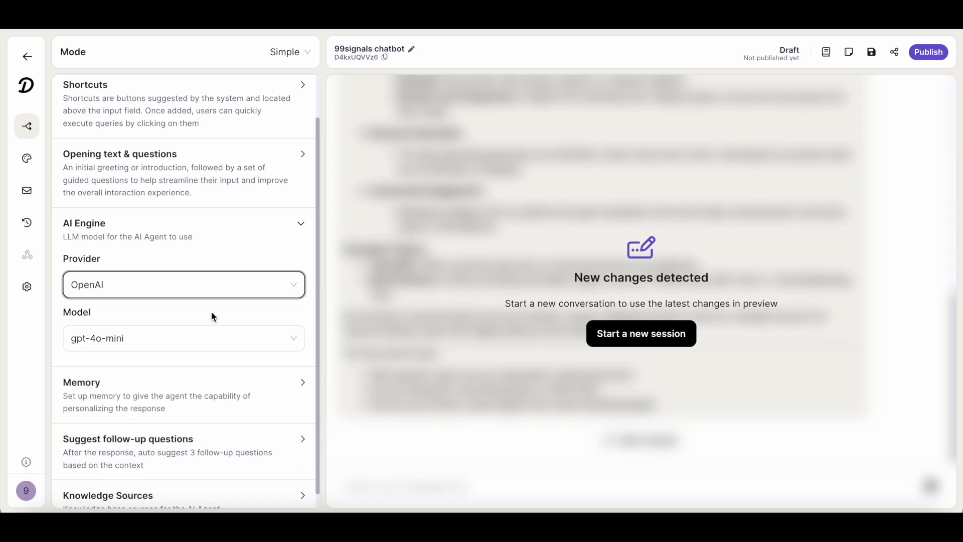
left_click(218, 340)
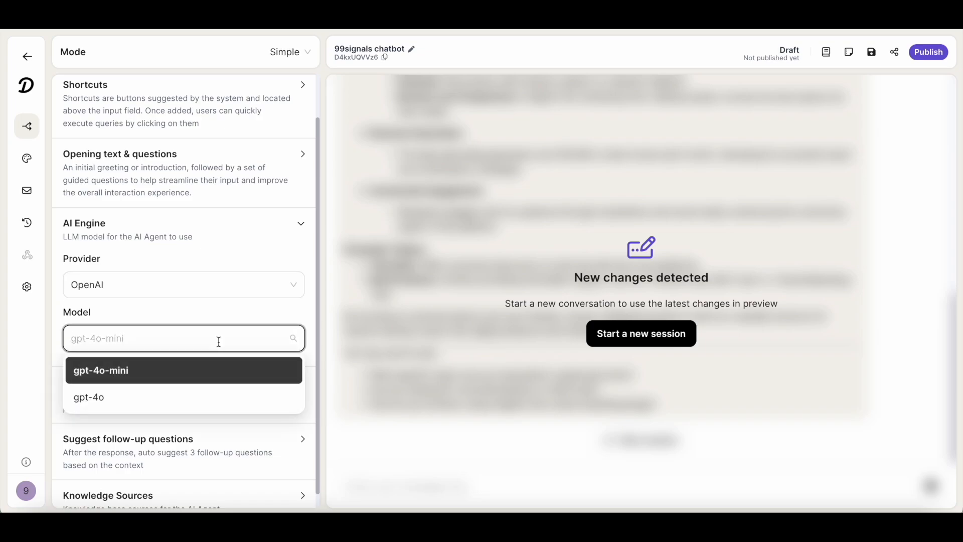
left_click(215, 373)
Step: Set the chatbot's memory window to 4 and check its follow-up question settings
left_click(211, 381)
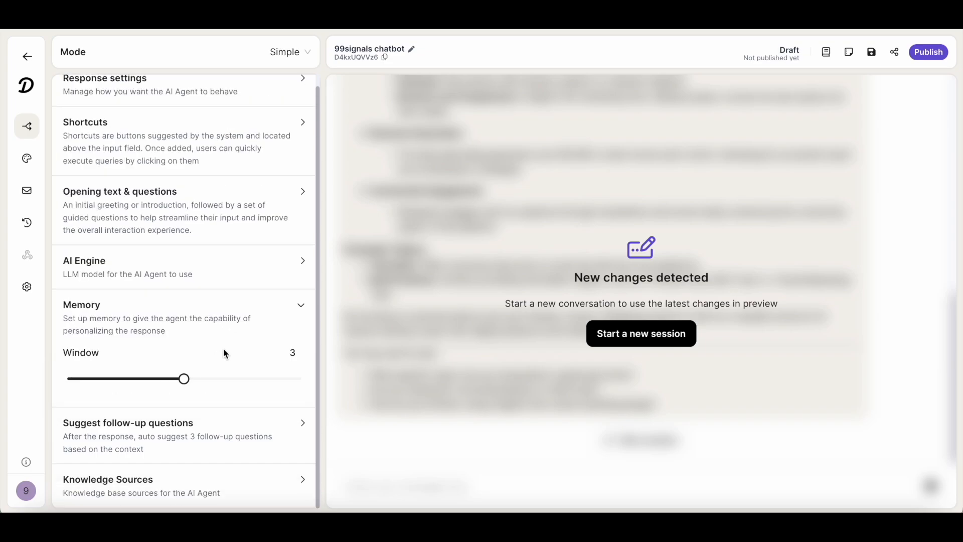
left_click_drag(184, 378, 234, 381)
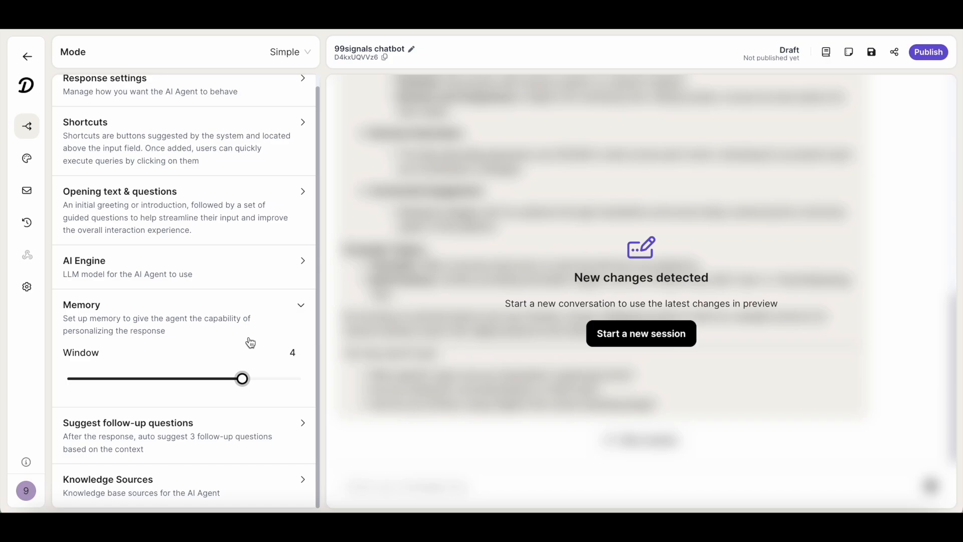
left_click(224, 430)
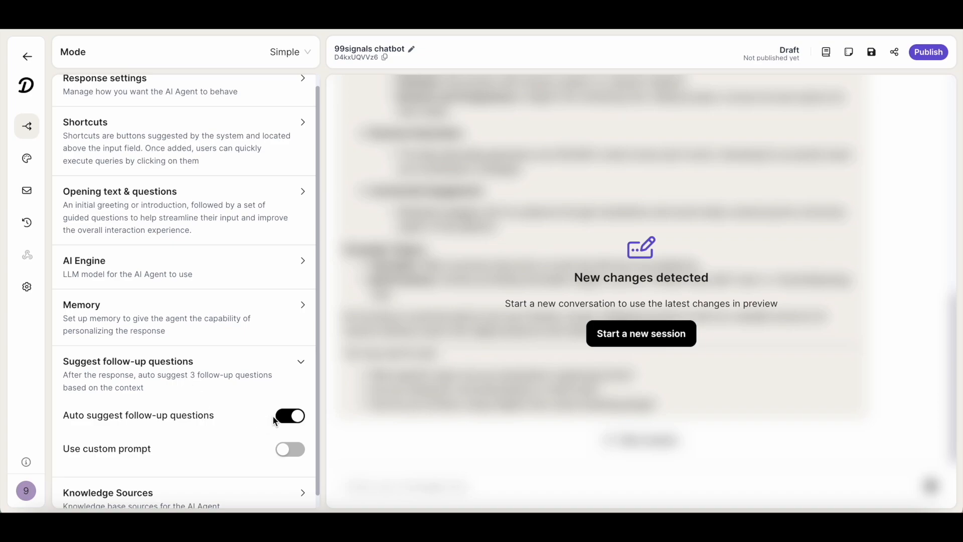
left_click(247, 385)
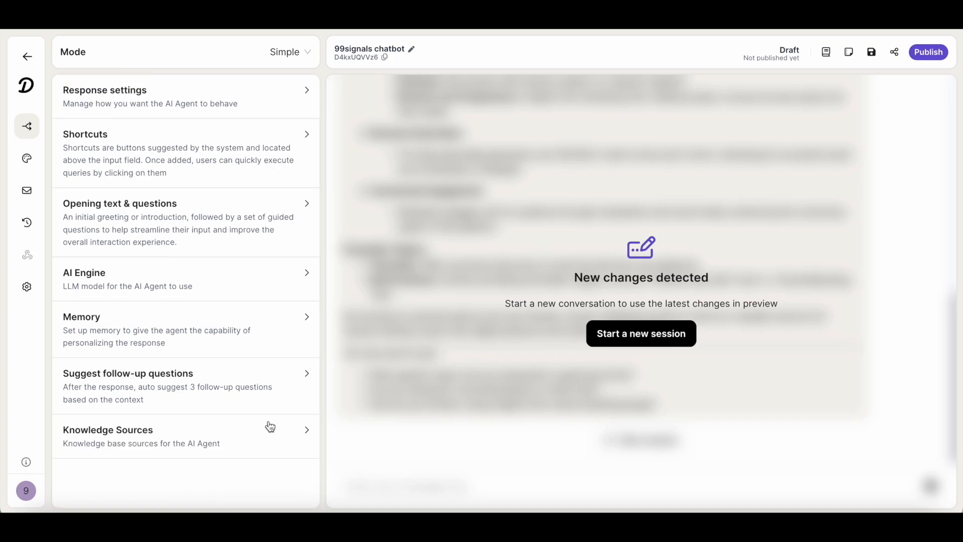
left_click(270, 426)
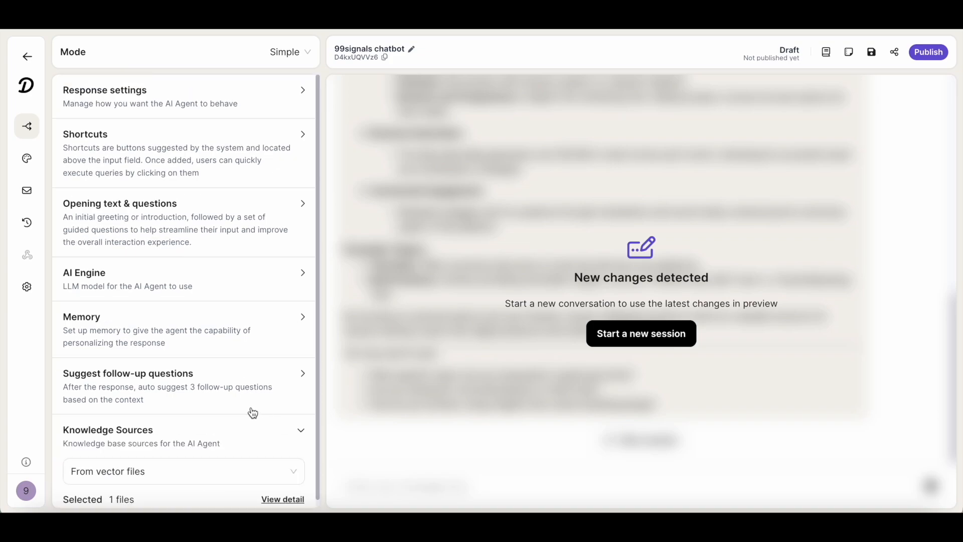
scroll(252, 412, "down", 1)
left_click(245, 455)
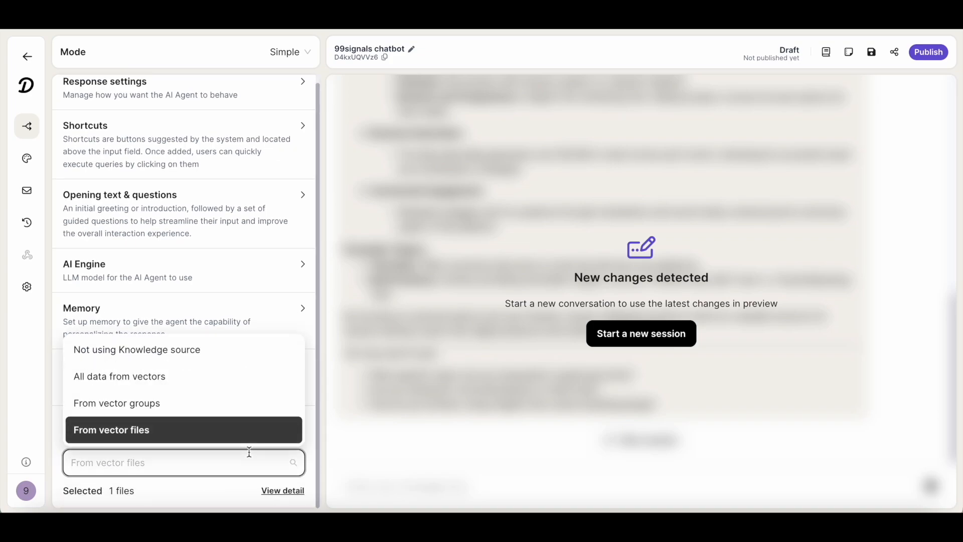
left_click(203, 357)
left_click(199, 462)
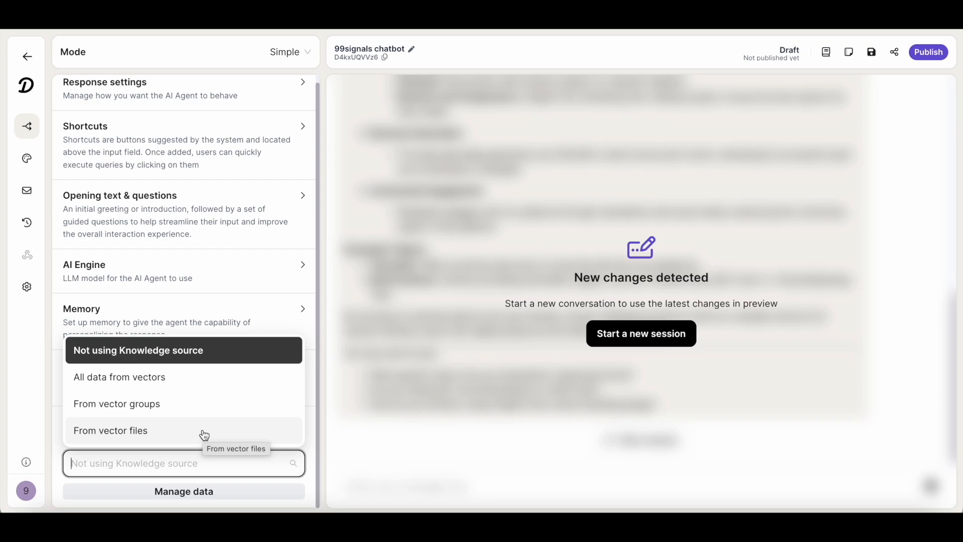
left_click(204, 434)
left_click(187, 455)
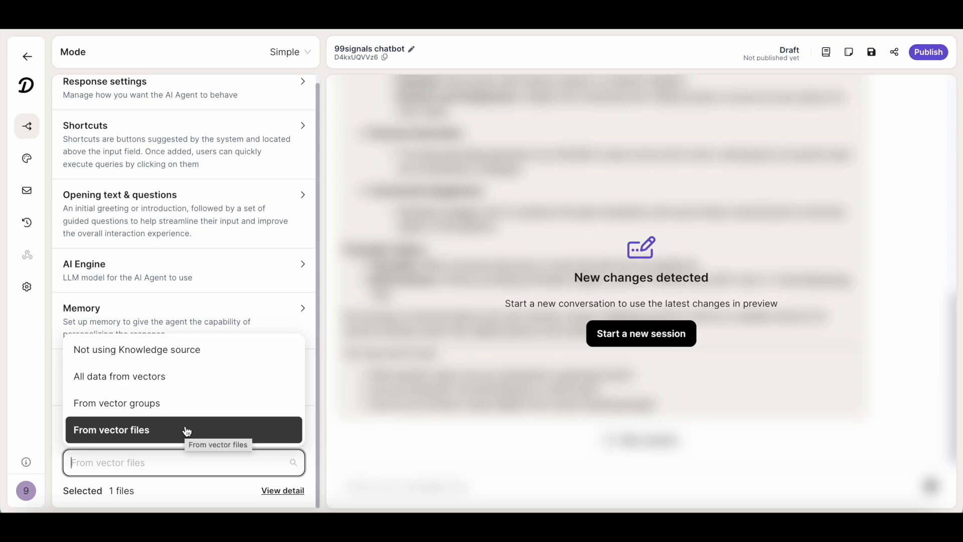
left_click(236, 457)
left_click(282, 491)
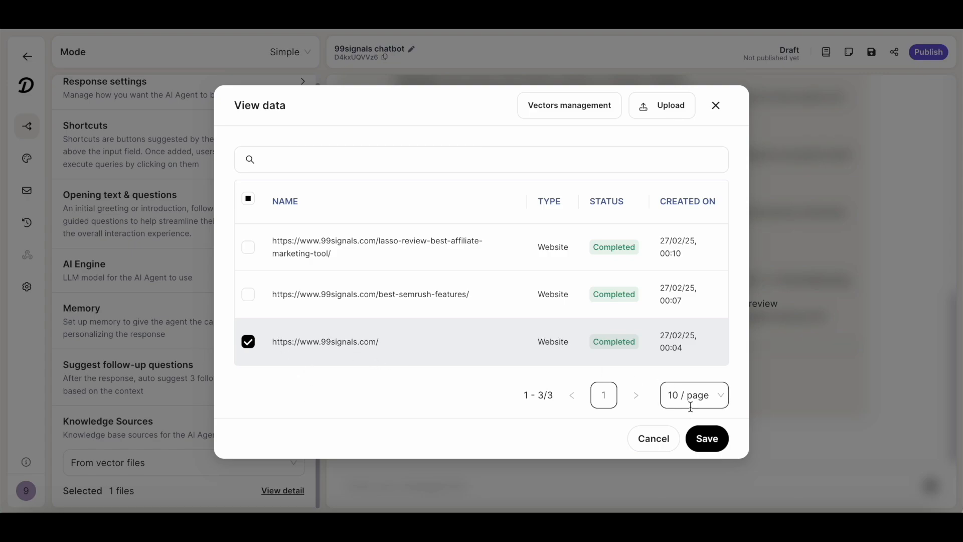
left_click(704, 439)
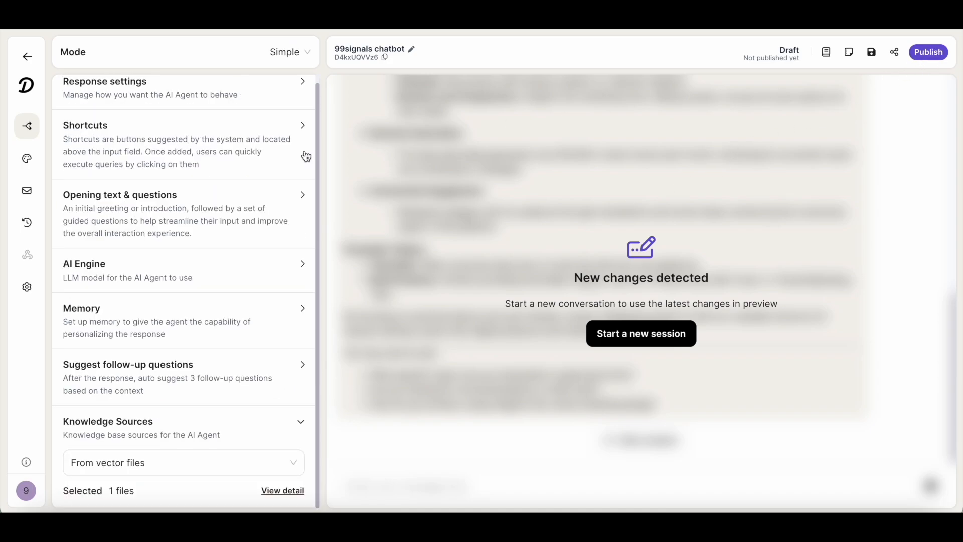
Step: In the chatbot's appearance settings, try the Modern and Classic themes and switch back to Creative
left_click(27, 158)
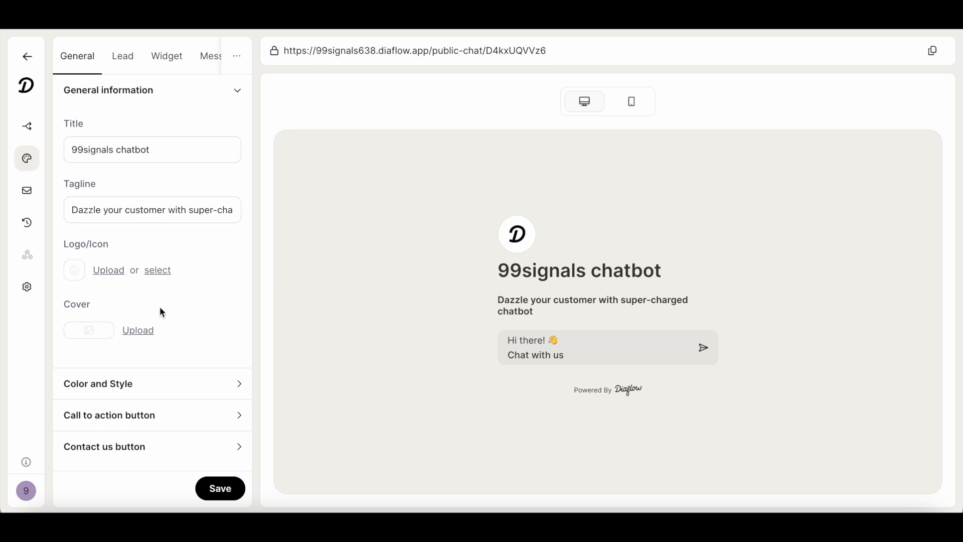
left_click(161, 382)
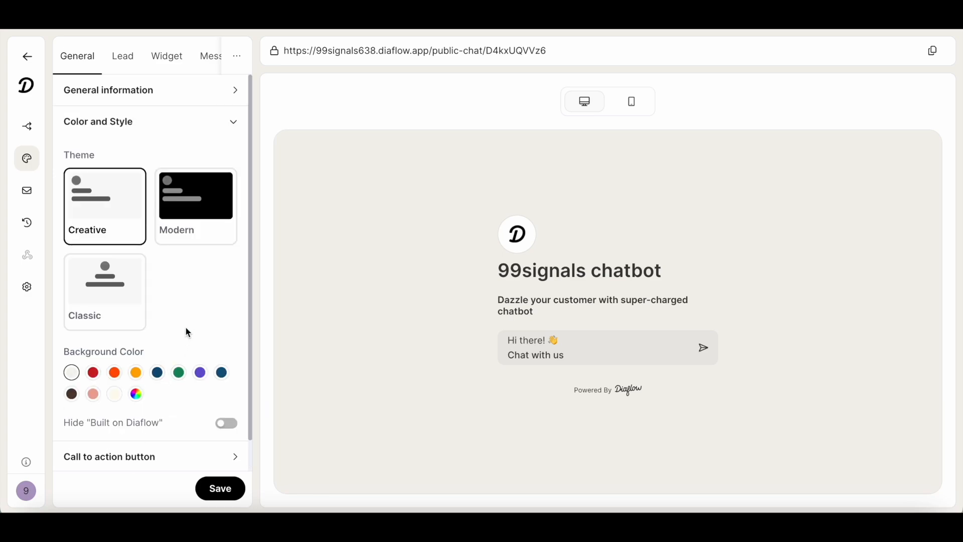
left_click(204, 236)
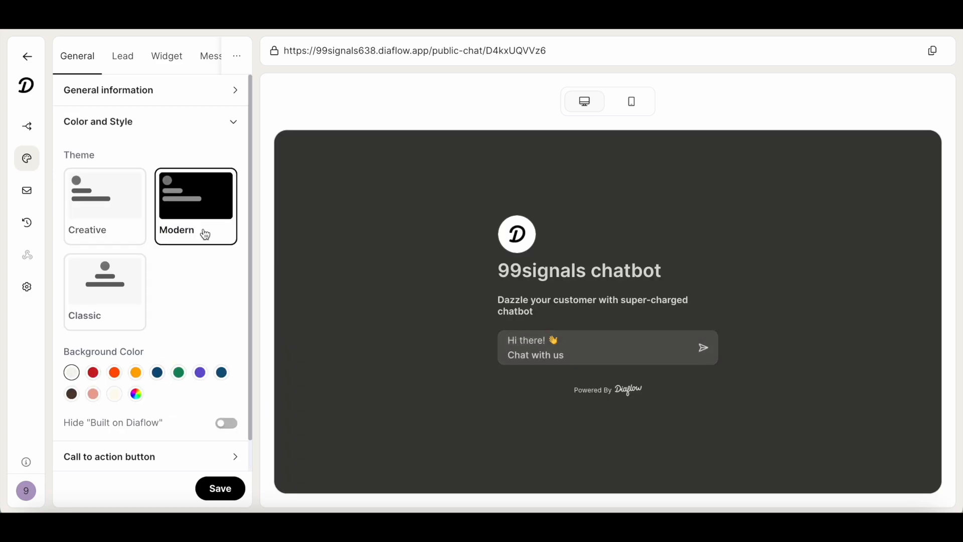
left_click(123, 237)
left_click(179, 224)
left_click(108, 284)
left_click(97, 228)
Step: Try red and orange background colors, restore the light one, and check the call to action and contact us button settings
left_click(93, 372)
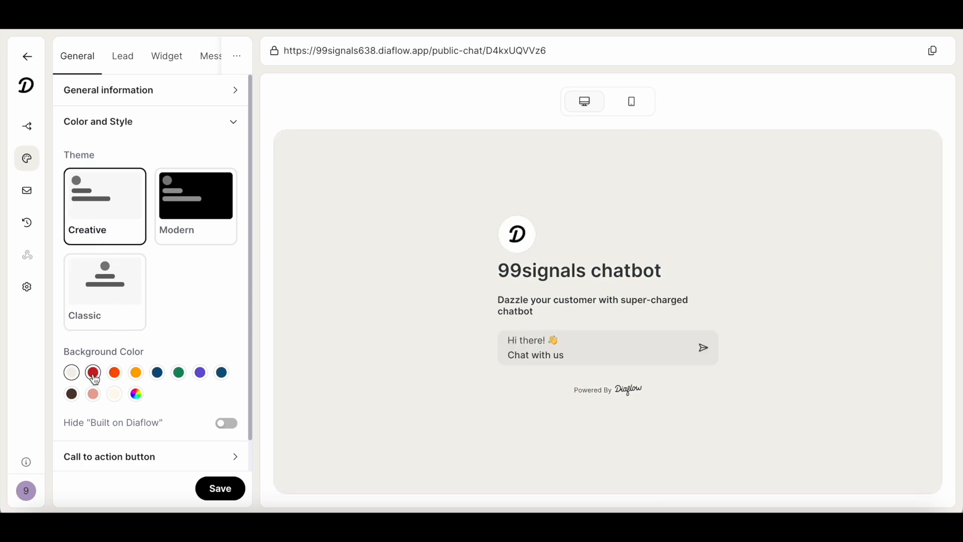
left_click(122, 374)
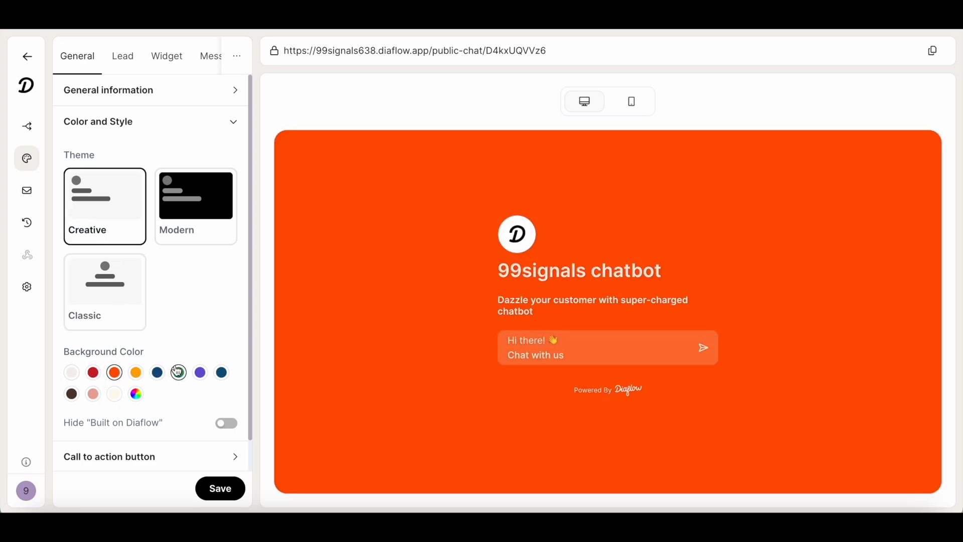
left_click(71, 372)
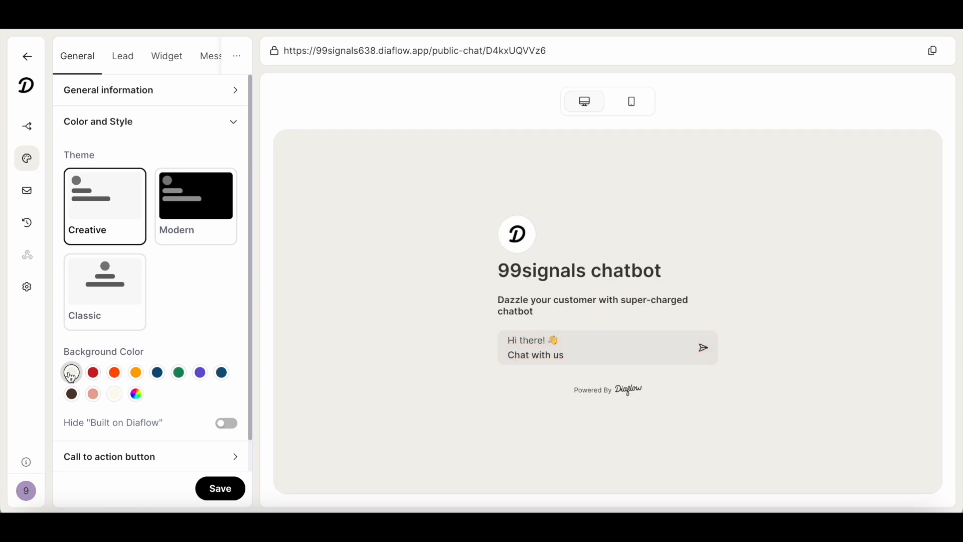
left_click(167, 457)
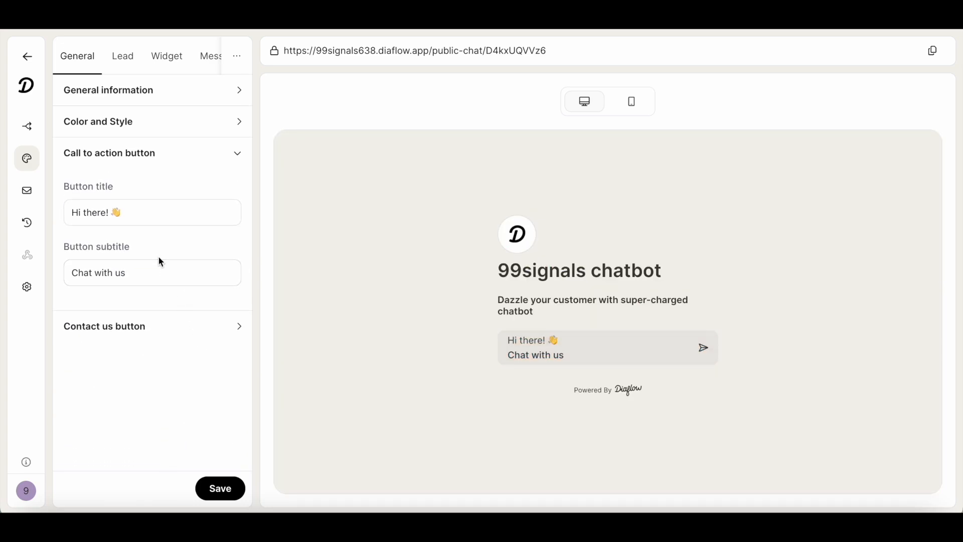
left_click(160, 331)
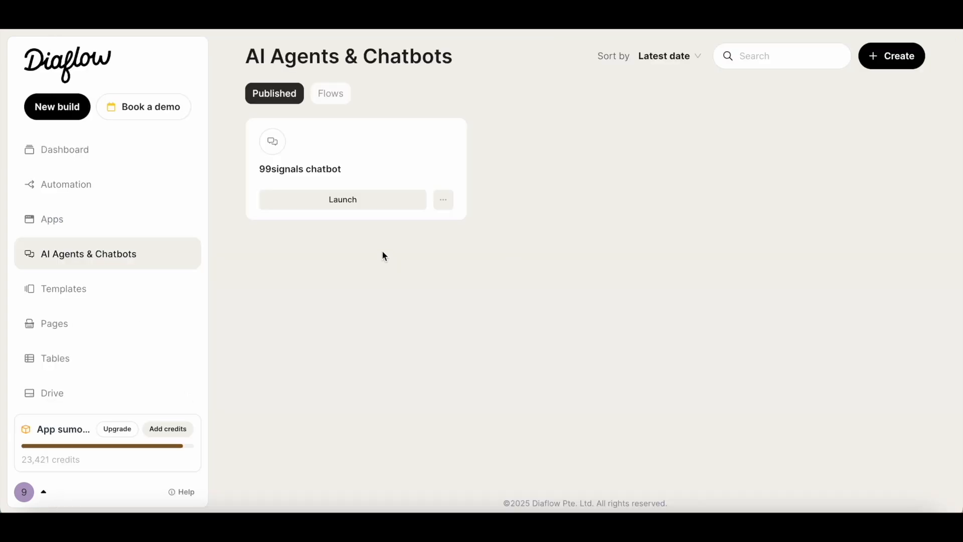
Step: Launch the published 99signals chatbot and ask "Give me an overview of 99signals" in a new conversation
left_click(342, 200)
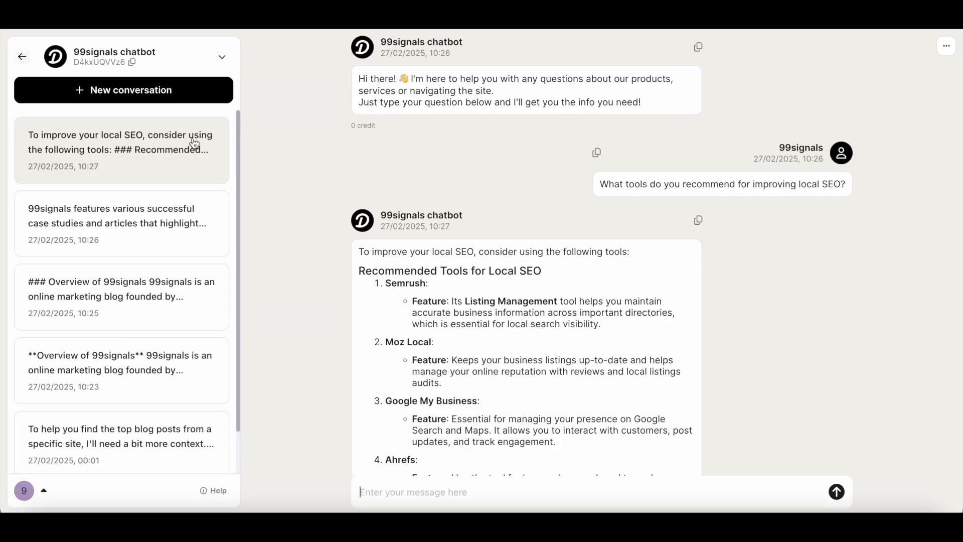
left_click(168, 91)
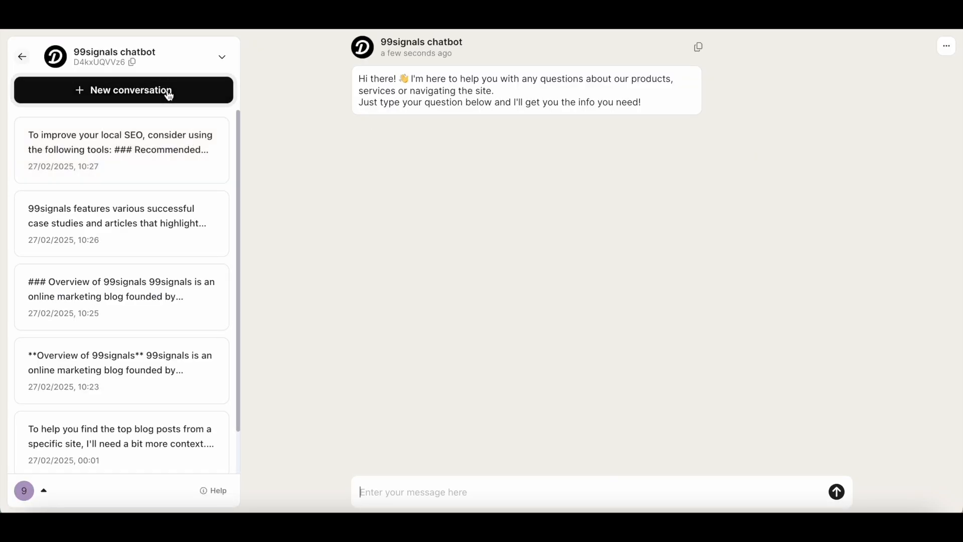
left_click(566, 487)
type("Give me an overview of 99signals")
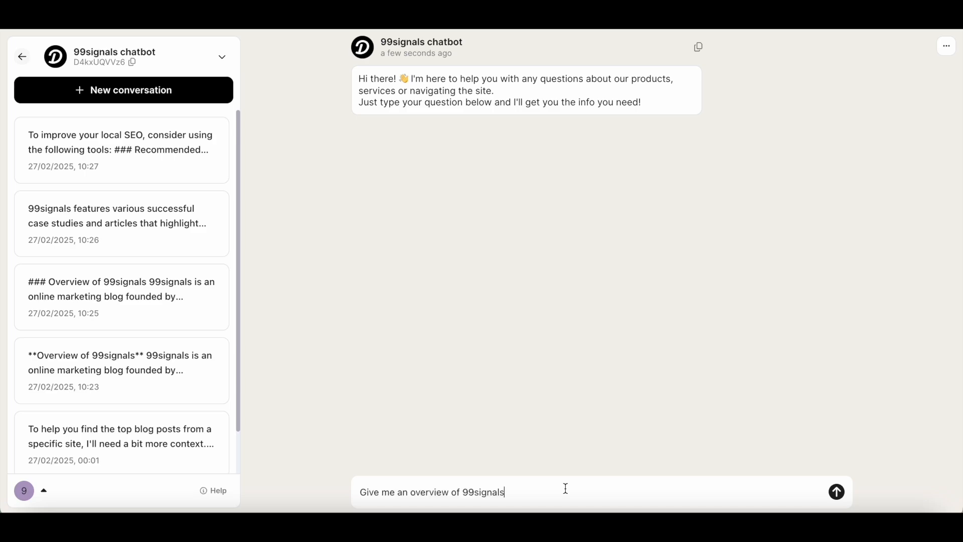
key("Return")
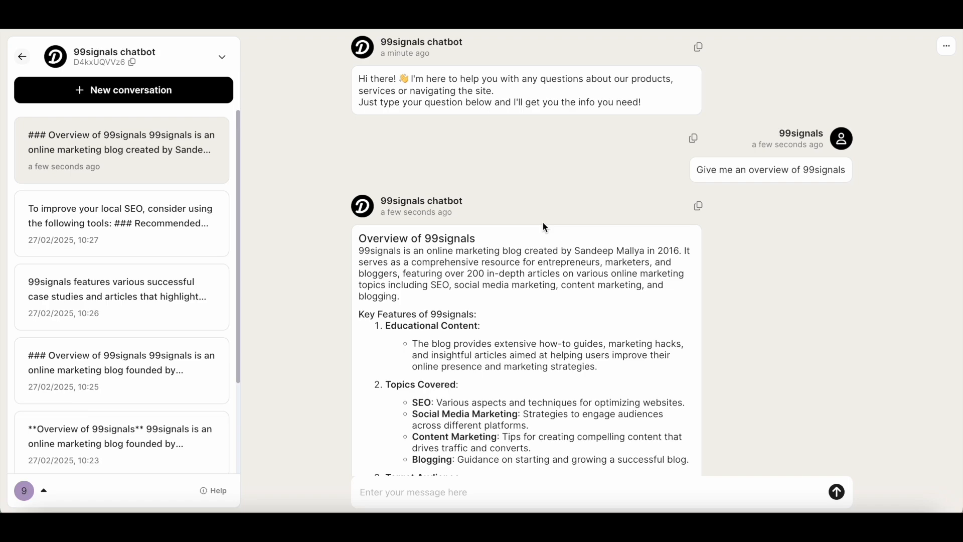
Step: Copy the suggested question "How can 99signals help improve my online marketing efforts?" from the reply and send it to the chatbot
scroll(542, 226, "down", 1)
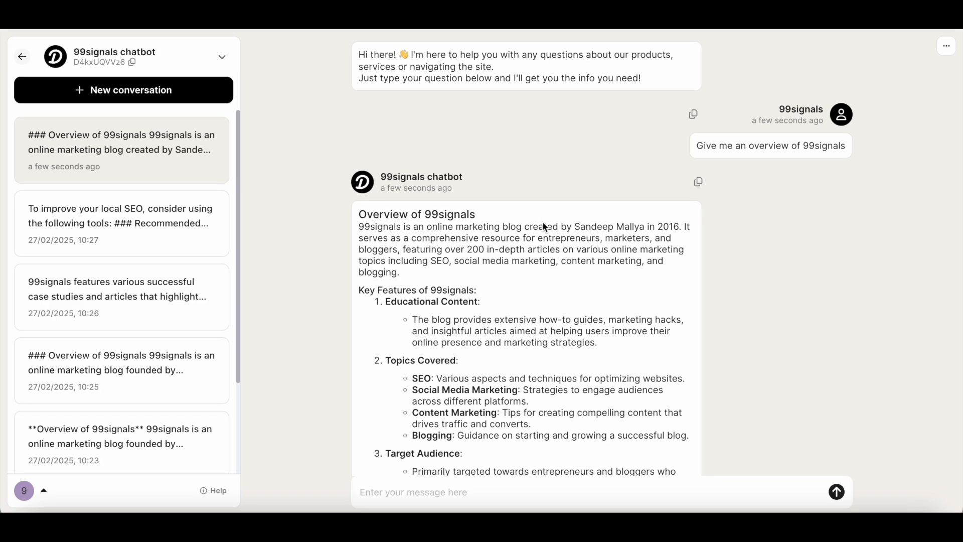
scroll(543, 224, "down", 10)
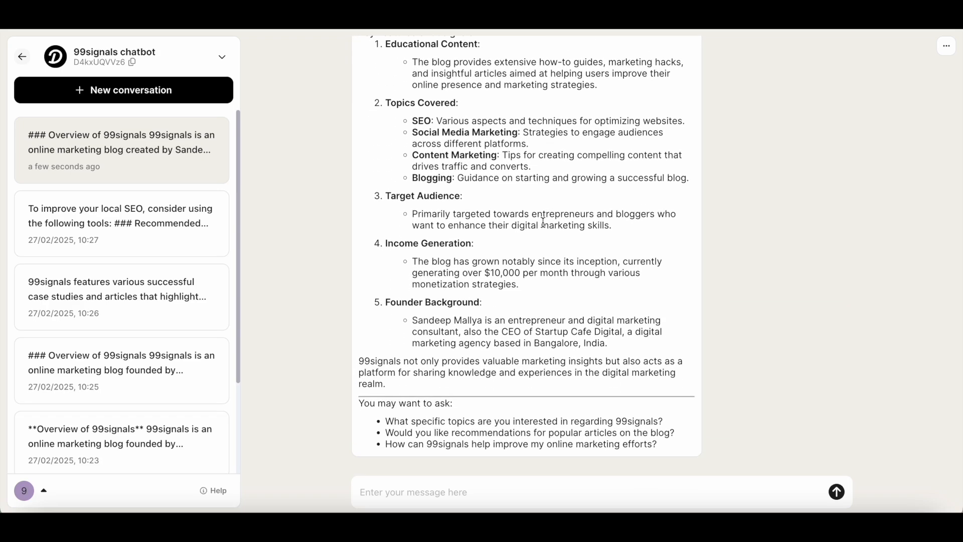
left_click_drag(659, 446, 388, 447)
key("ctrl+c")
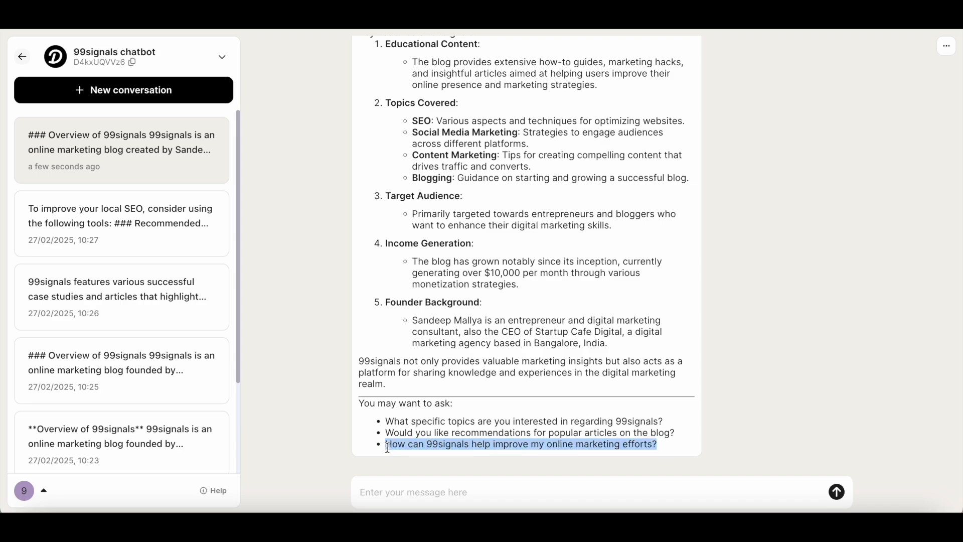
left_click(417, 497)
key("ctrl+v")
key("Return")
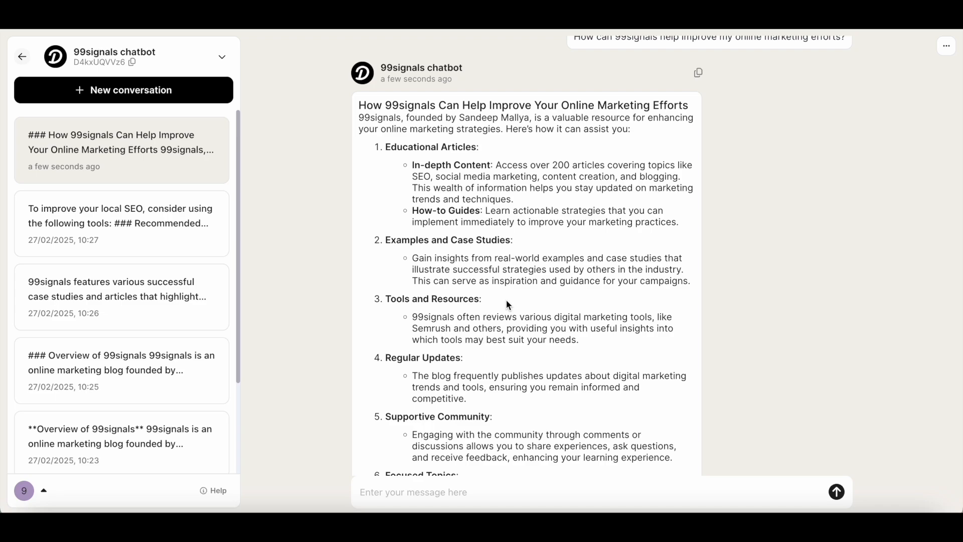
Step: Send the chatbot the suggested follow-up "Can you recommend top articles from 99signals on SEO?" from its latest reply
scroll(508, 303, "down", 4)
left_click(558, 413)
left_click_drag(638, 422, 387, 423)
key("ctrl+c")
left_click(442, 489)
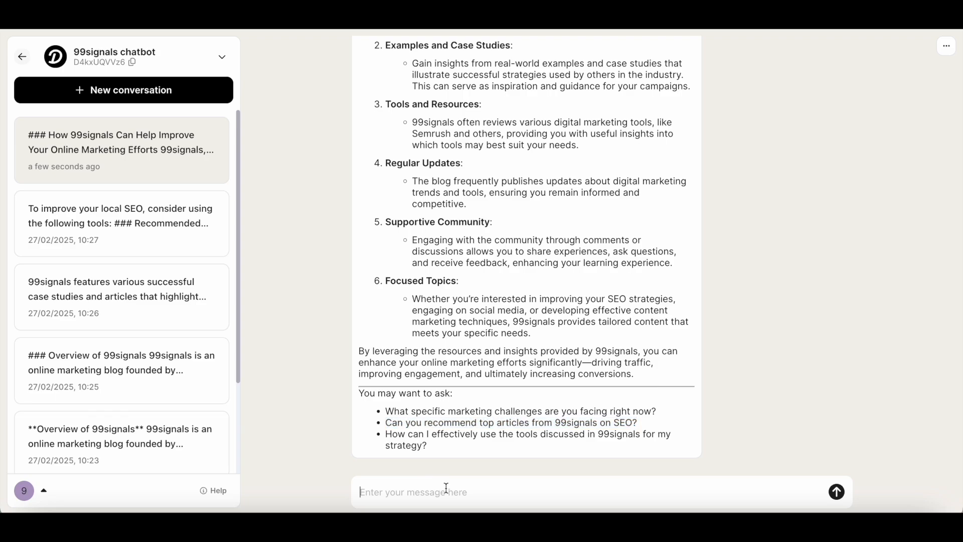
key("ctrl+v")
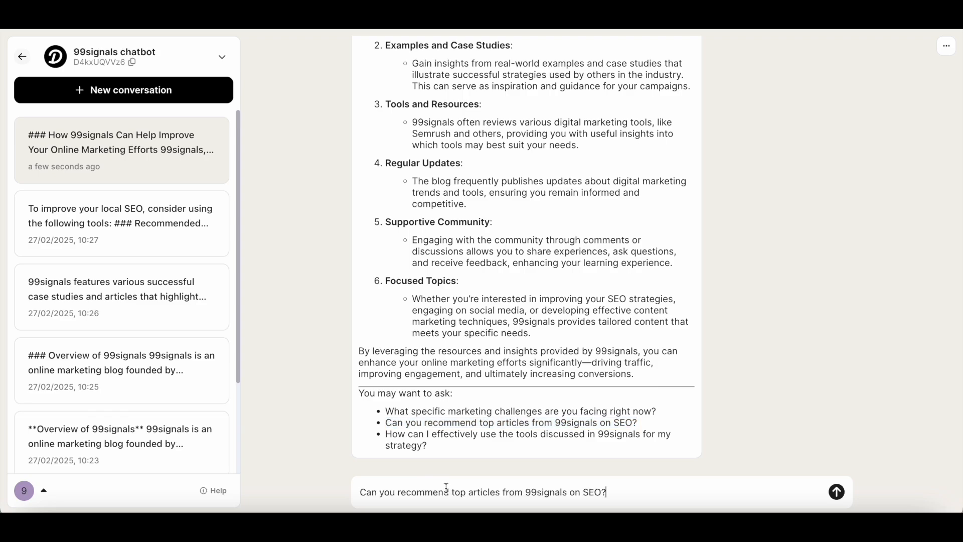
key("Return")
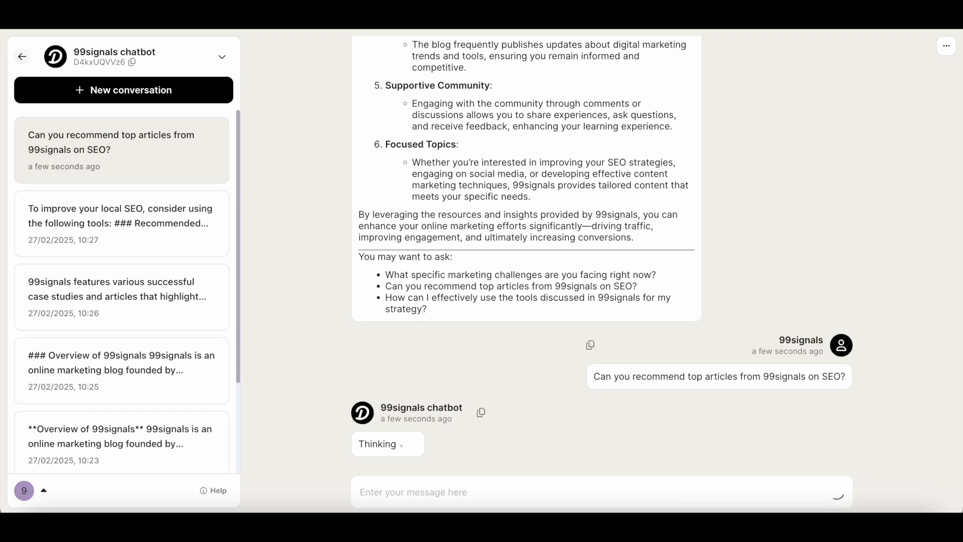
Step: Open the recommended article "15 Lesser-Known Yet Super Effective Semrush Hacks" and skim through its content
scroll(642, 258, "up", 1)
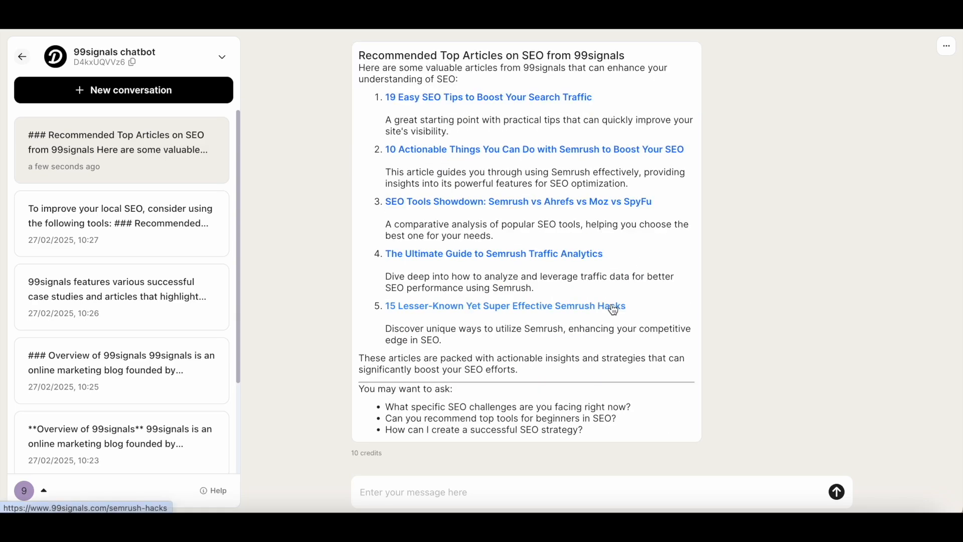
left_click(613, 307)
scroll(435, 271, "down", 5)
scroll(435, 267, "down", 20)
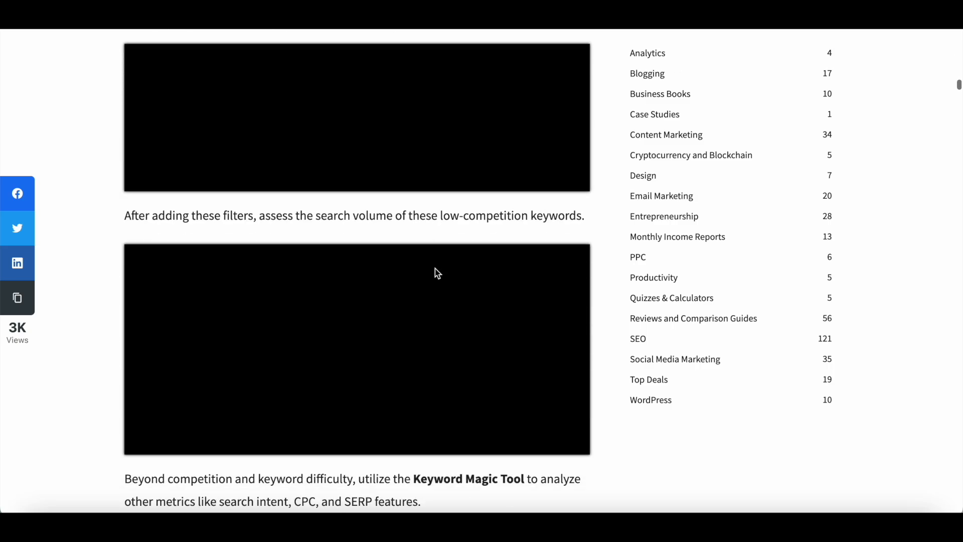
scroll(436, 272, "up", 8)
scroll(436, 273, "down", 20)
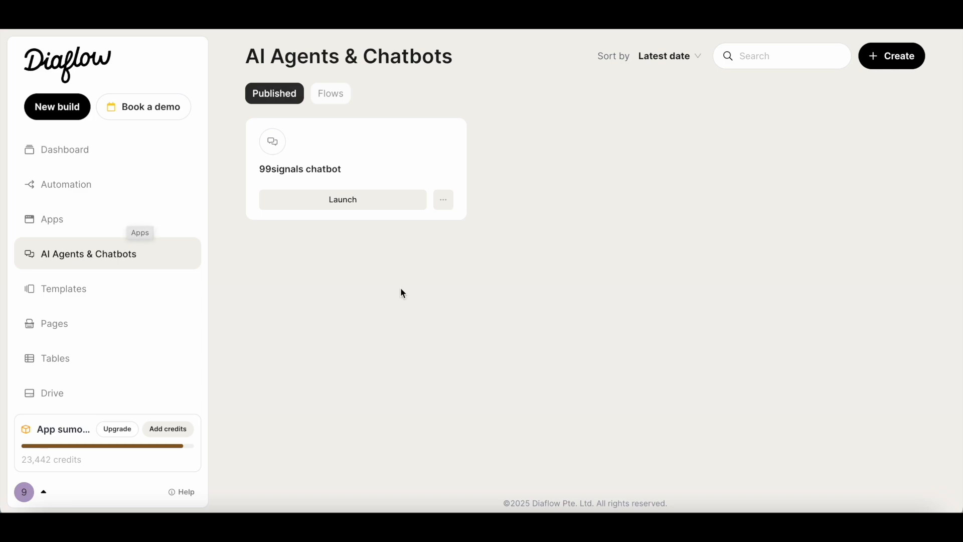
Step: View the published apps in the workspace and browse the available app templates
left_click(157, 230)
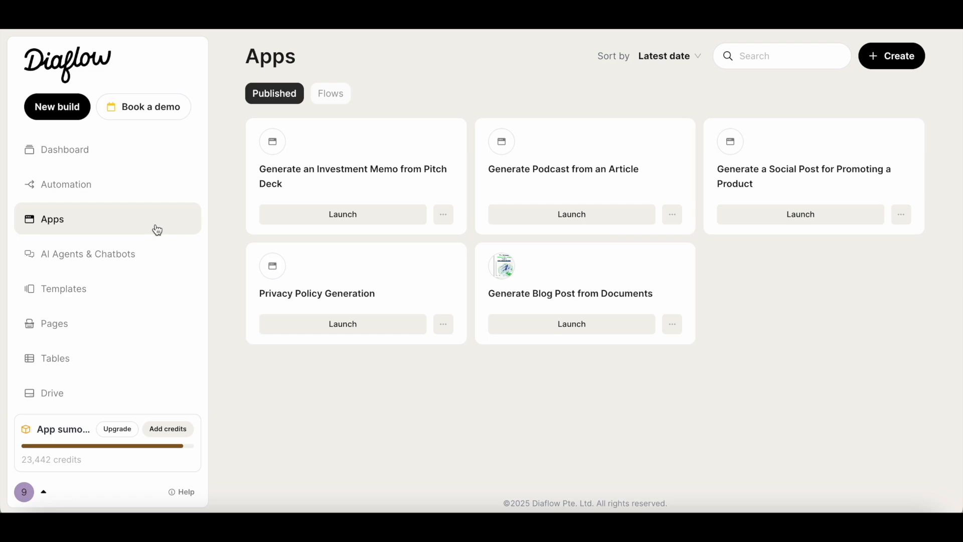
left_click(114, 294)
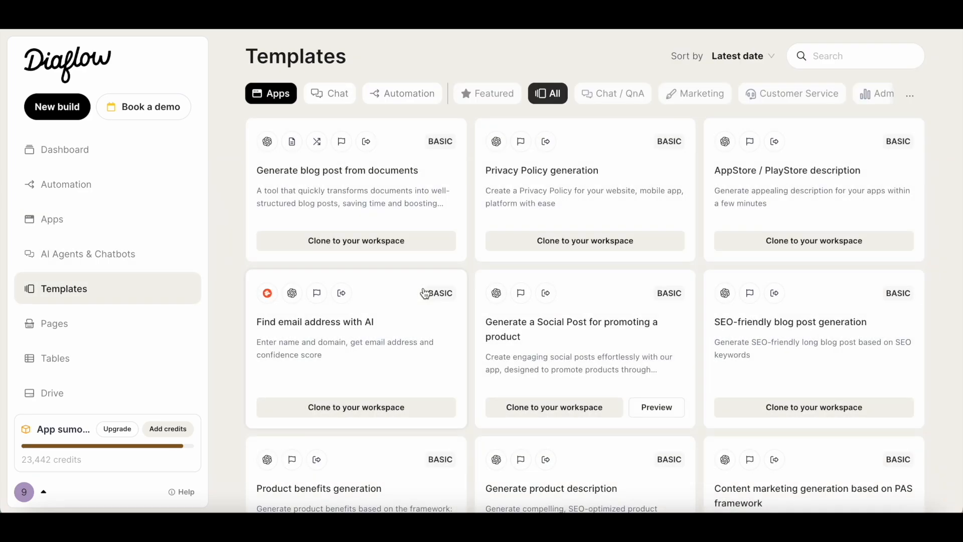
scroll(425, 292, "down", 8)
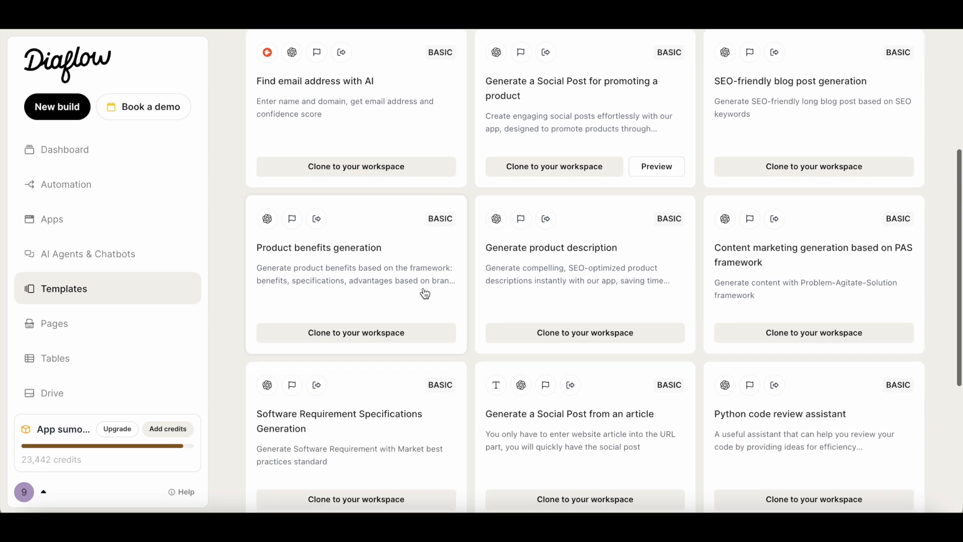
scroll(425, 293, "down", 2)
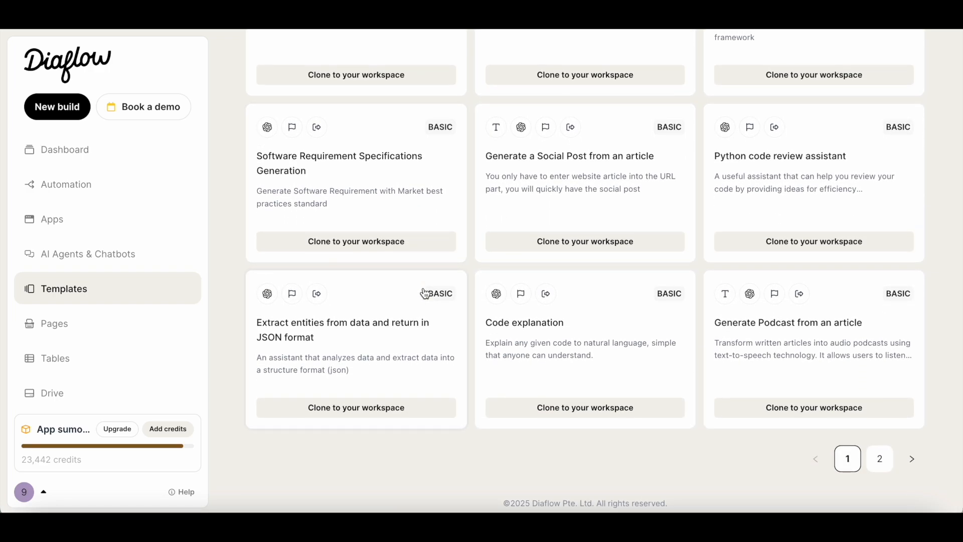
scroll(444, 389, "up", 10)
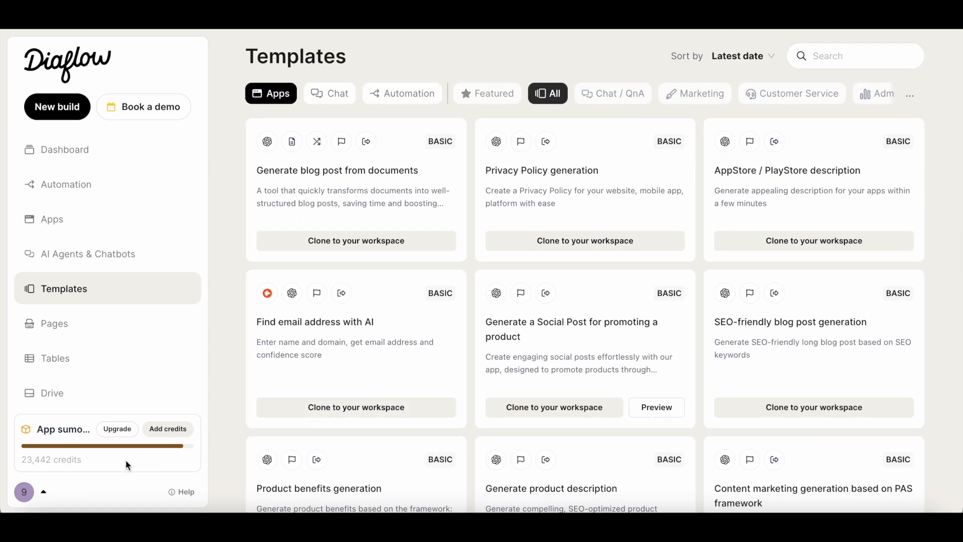
Step: Switch to Diaflow's AppSumo page and review the license tiers, plan features and product overview
scroll(133, 465, "down", 1)
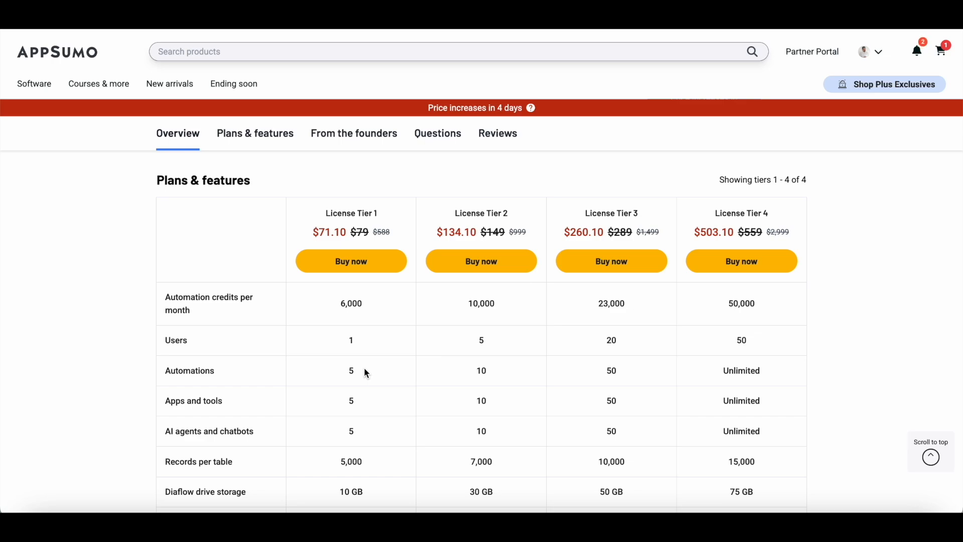
scroll(366, 373, "up", 1)
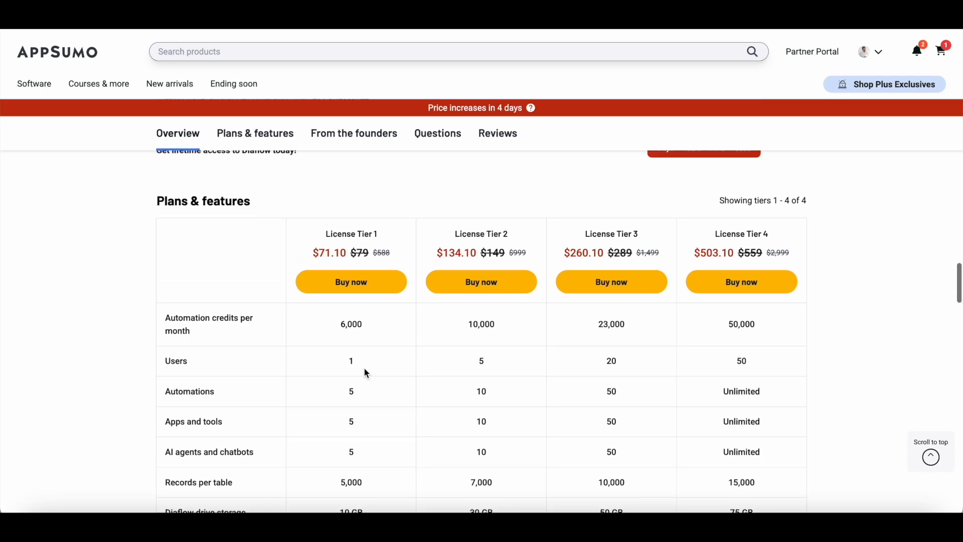
scroll(366, 374, "up", 20)
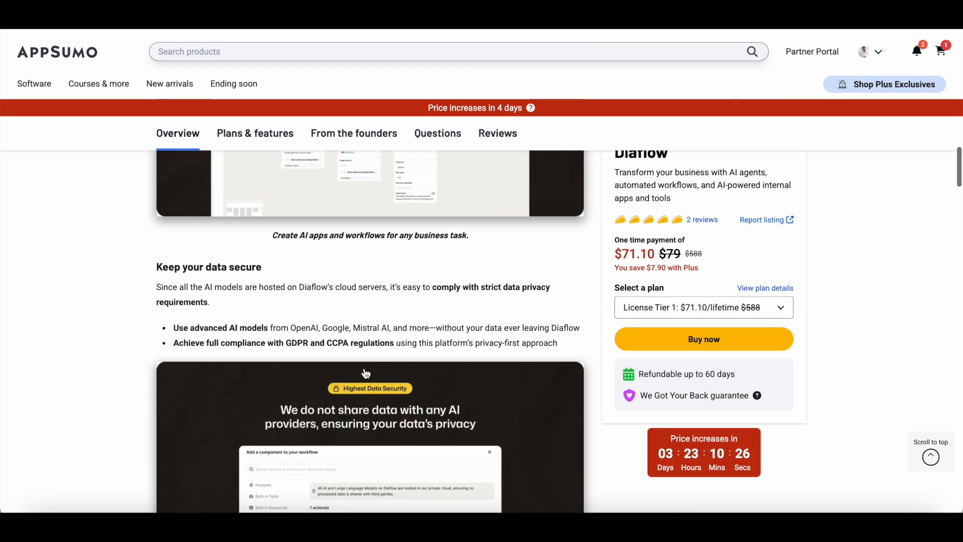
scroll(363, 367, "down", 1)
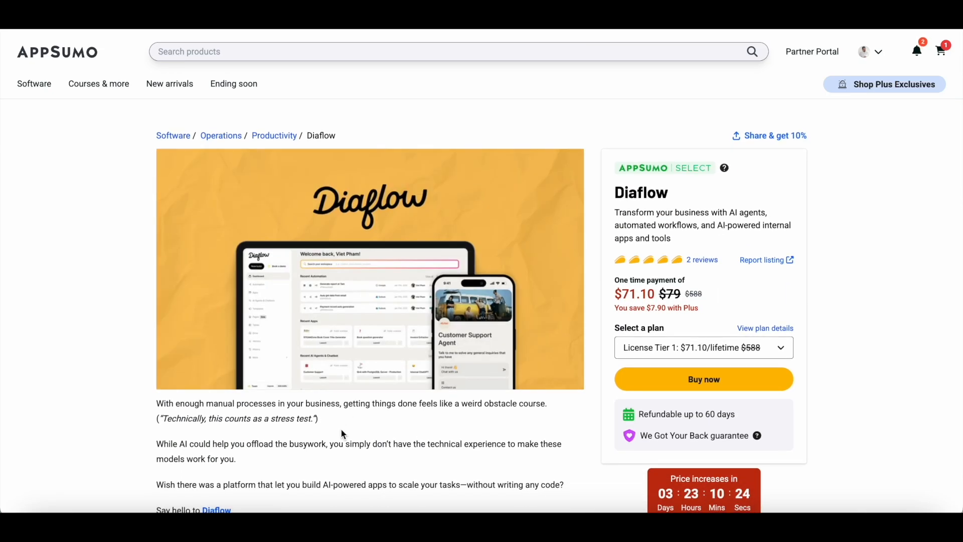
scroll(597, 413, "down", 2)
scroll(599, 418, "up", 2)
scroll(599, 418, "down", 1)
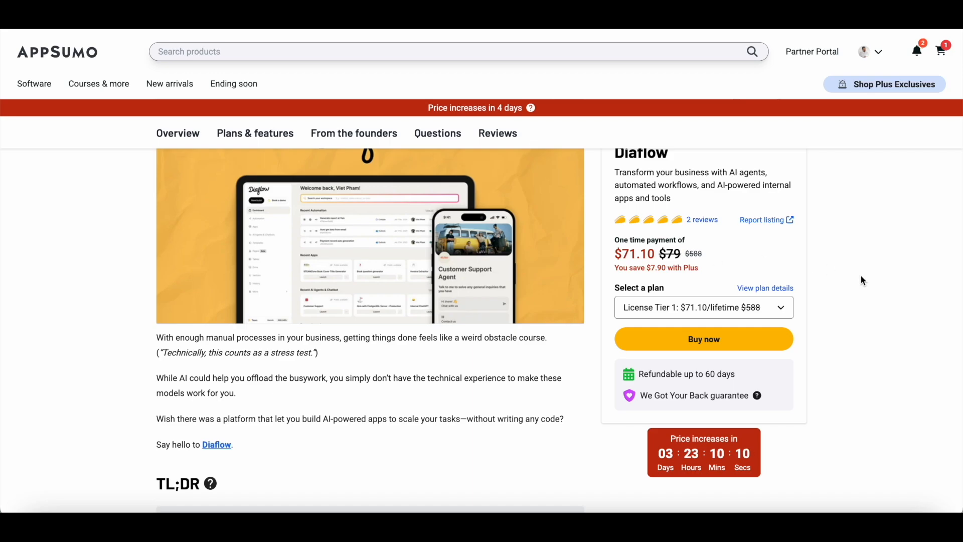
scroll(862, 280, "up", 2)
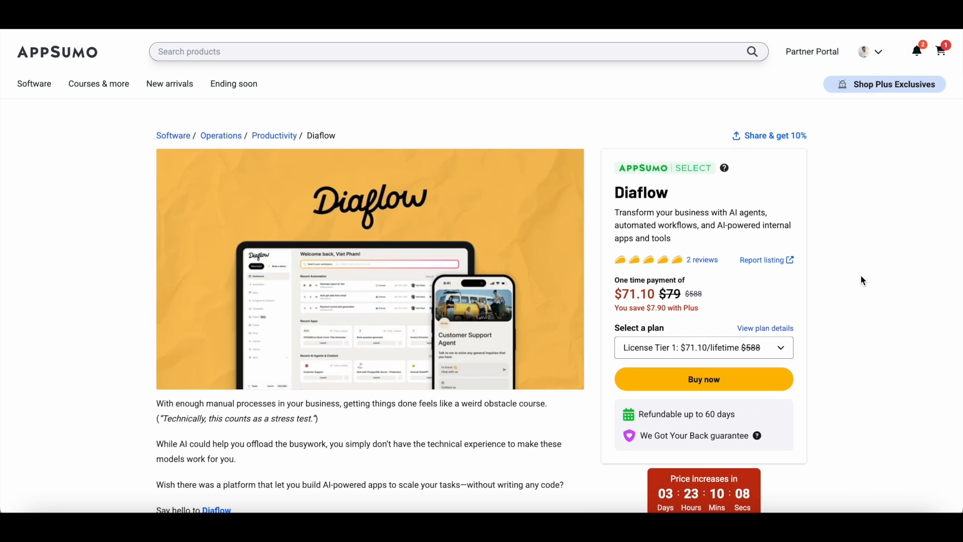